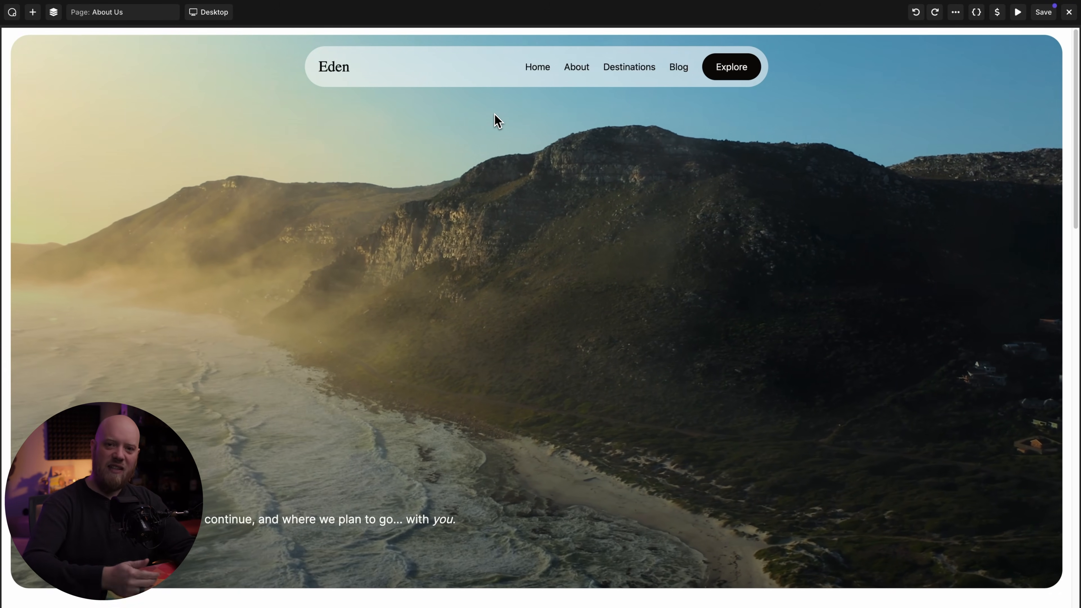
Make the nav container sticky with its position at Top and an offset of 16 px
scroll(497, 122, down, 10)
scroll(497, 121, up, 5)
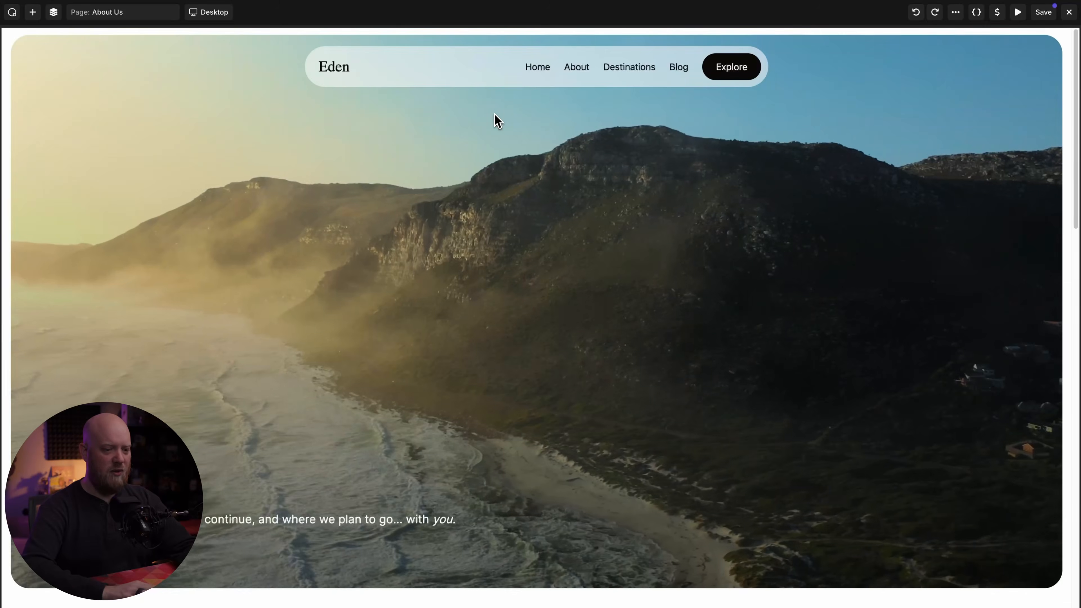
click(471, 77)
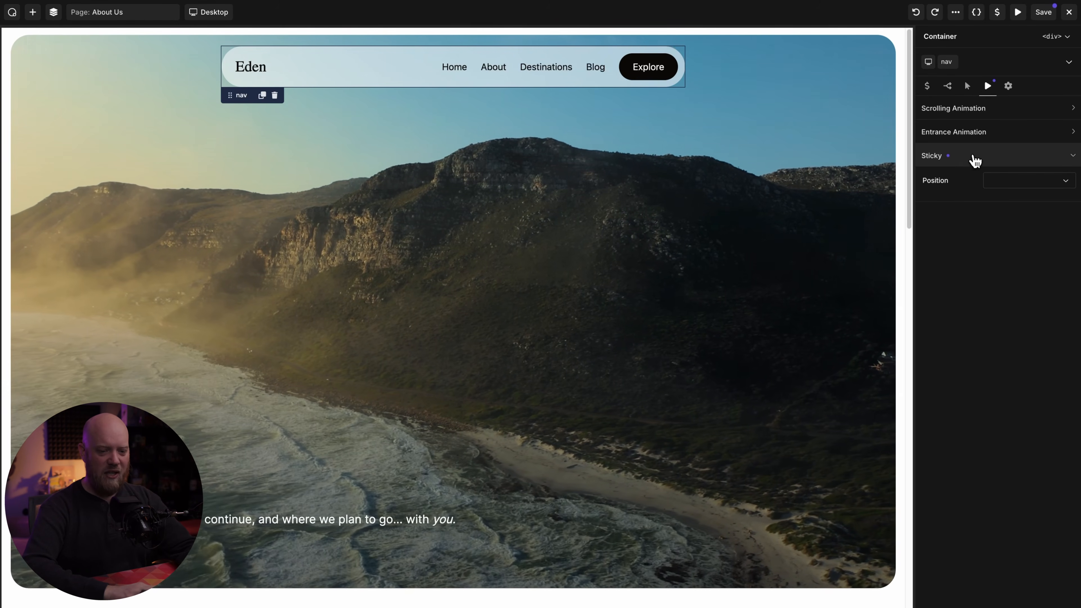
click(1005, 178)
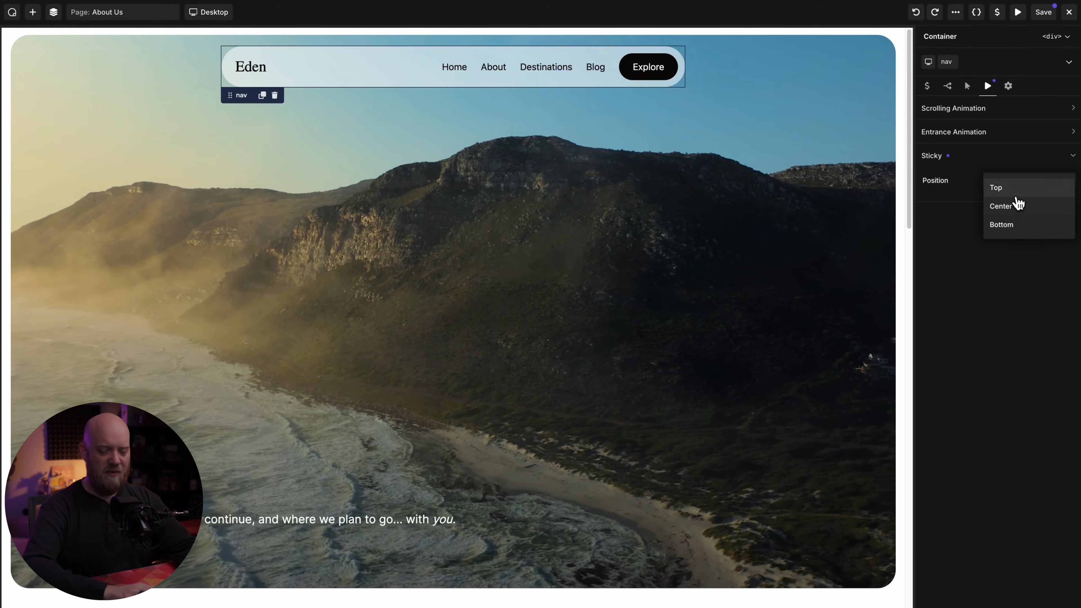
click(1012, 188)
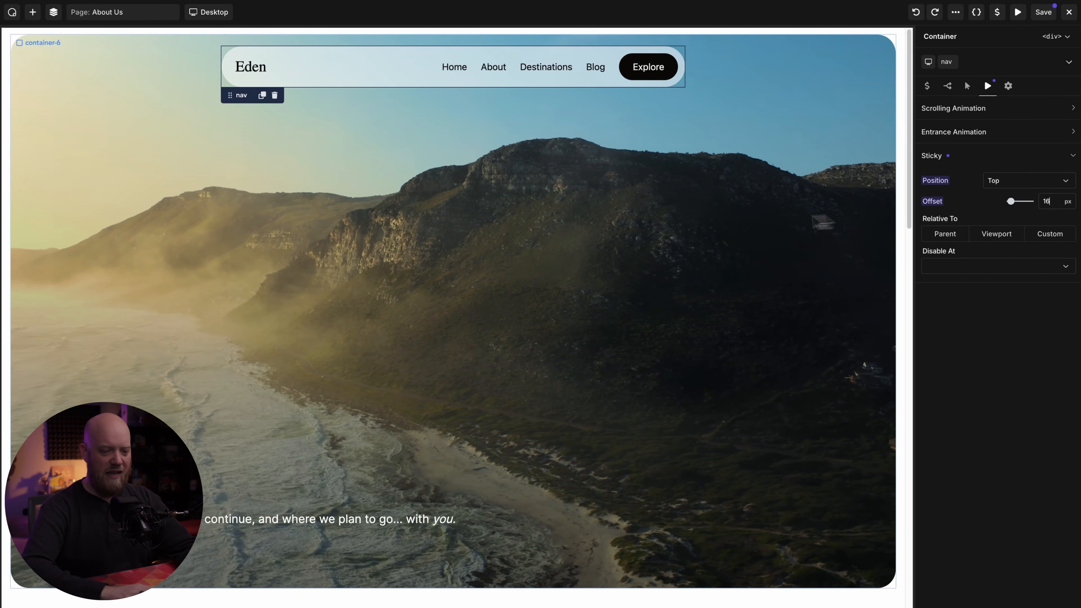
Examine how the sticky navigation bar behaves as the page scrolls and look through the breakpoint options for disabling it
scroll(739, 224, down, 3)
scroll(738, 224, down, 3)
scroll(738, 224, up, 5)
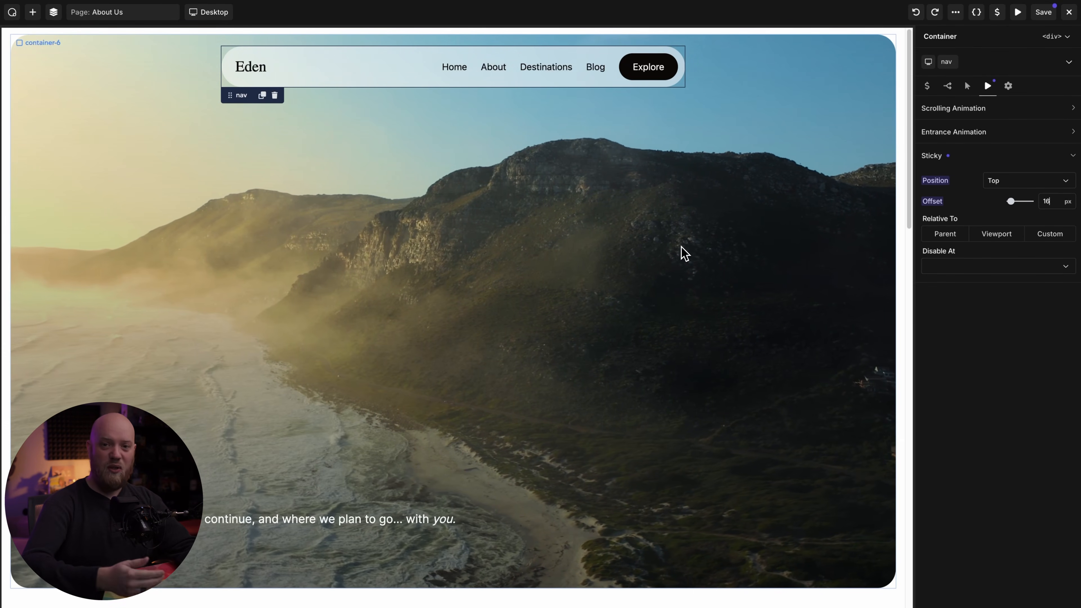
scroll(684, 254, down, 8)
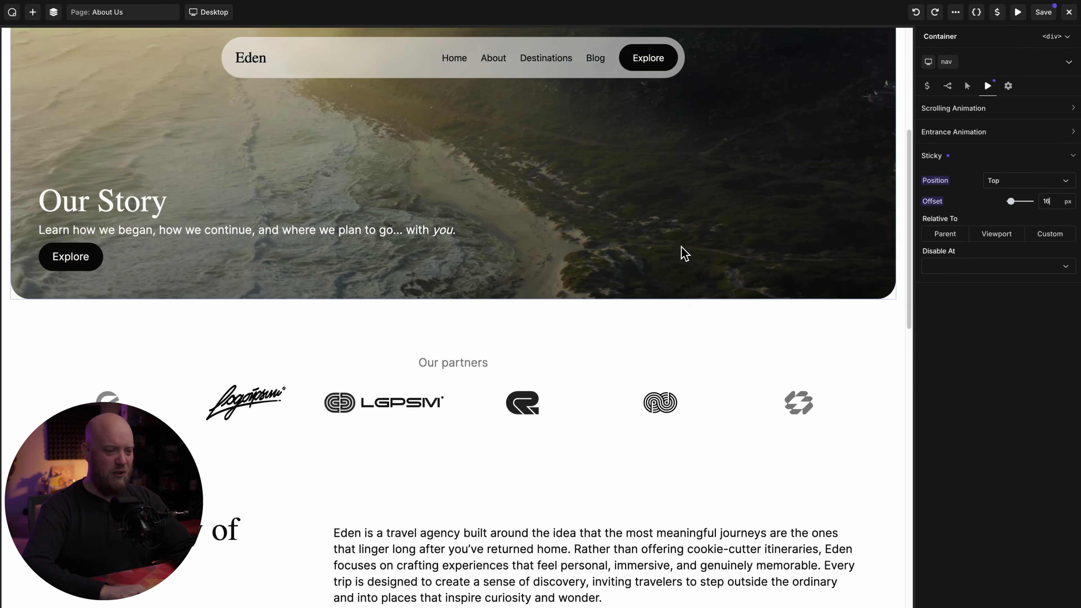
scroll(684, 253, down, 3)
scroll(684, 254, up, 10)
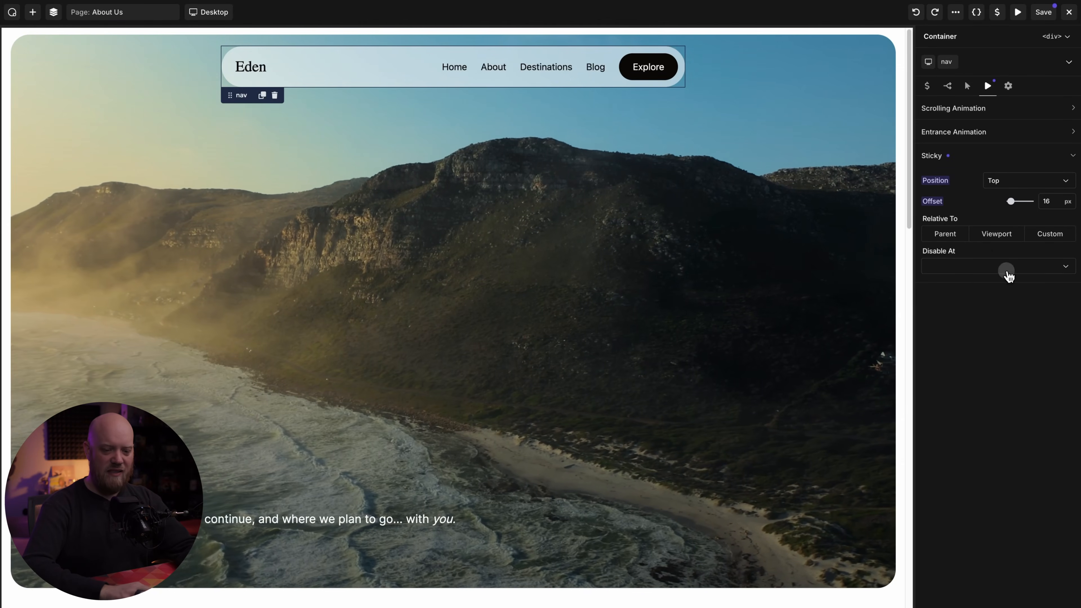
click(1007, 270)
click(992, 400)
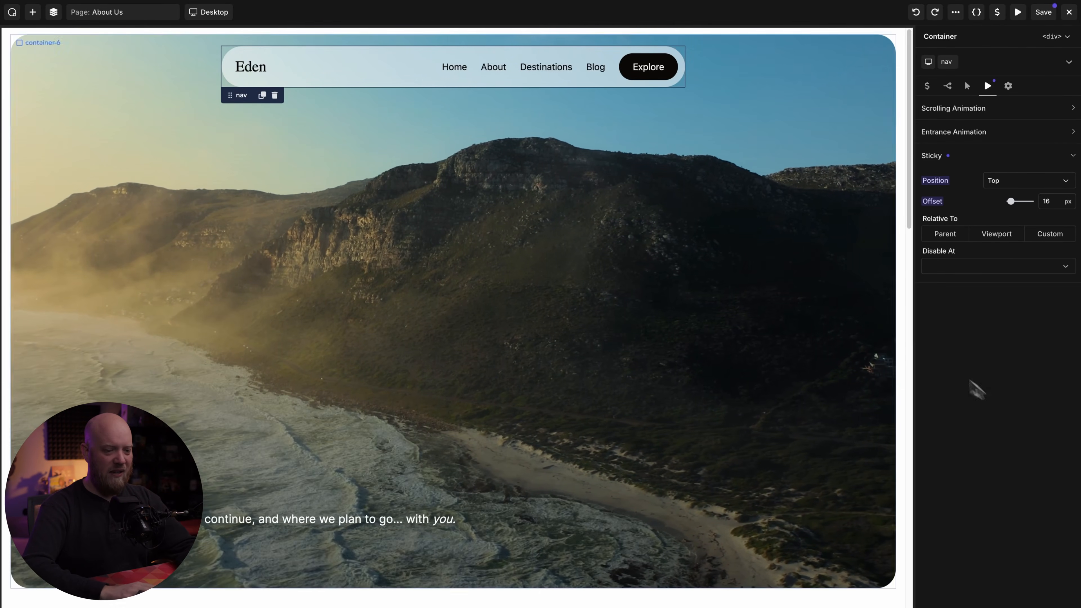
scroll(689, 262, down, 1)
scroll(689, 262, down, 5)
scroll(683, 260, up, 8)
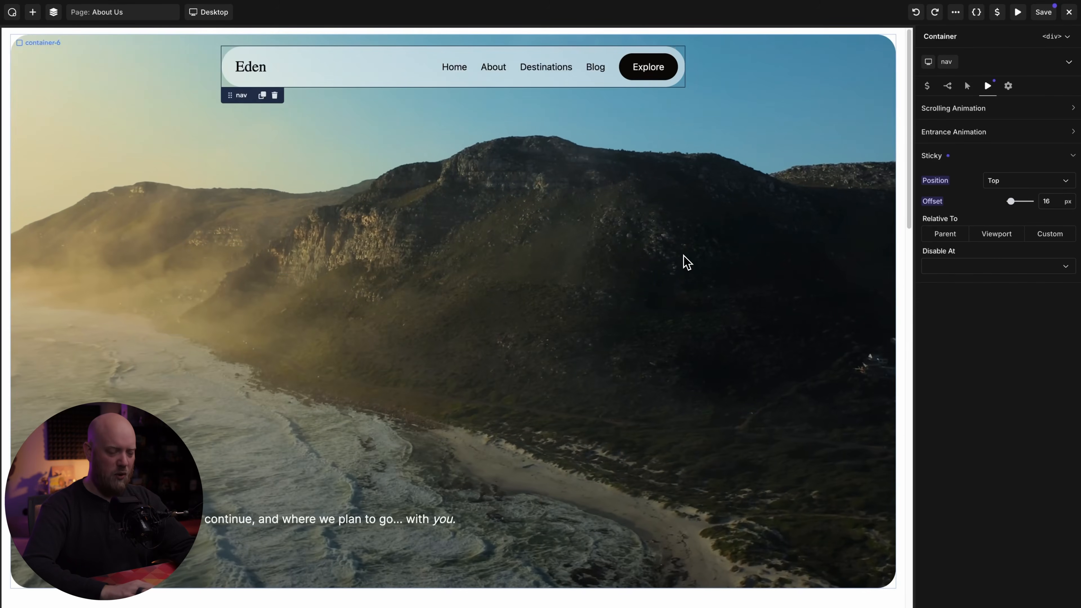
scroll(392, 332, down, 5)
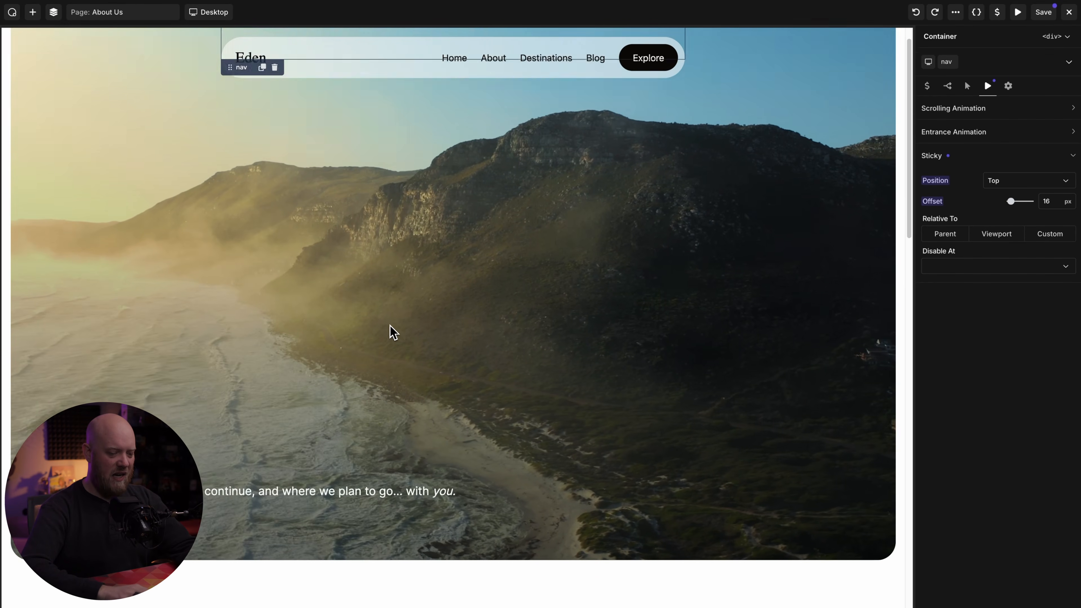
Enable a scrolling animation on the first logo in the Our partners row
scroll(392, 332, down, 5)
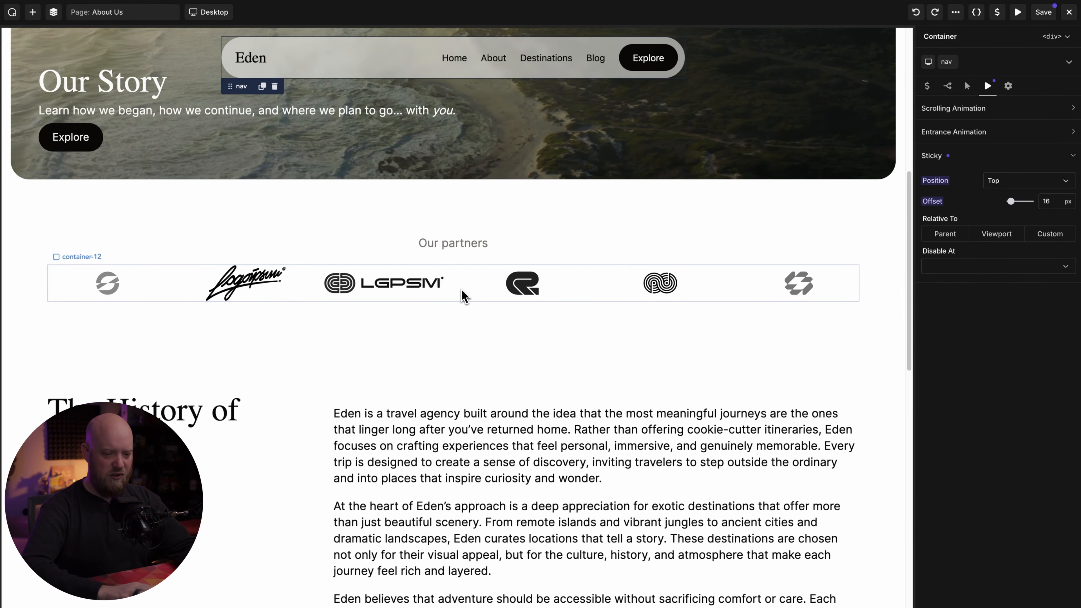
click(111, 289)
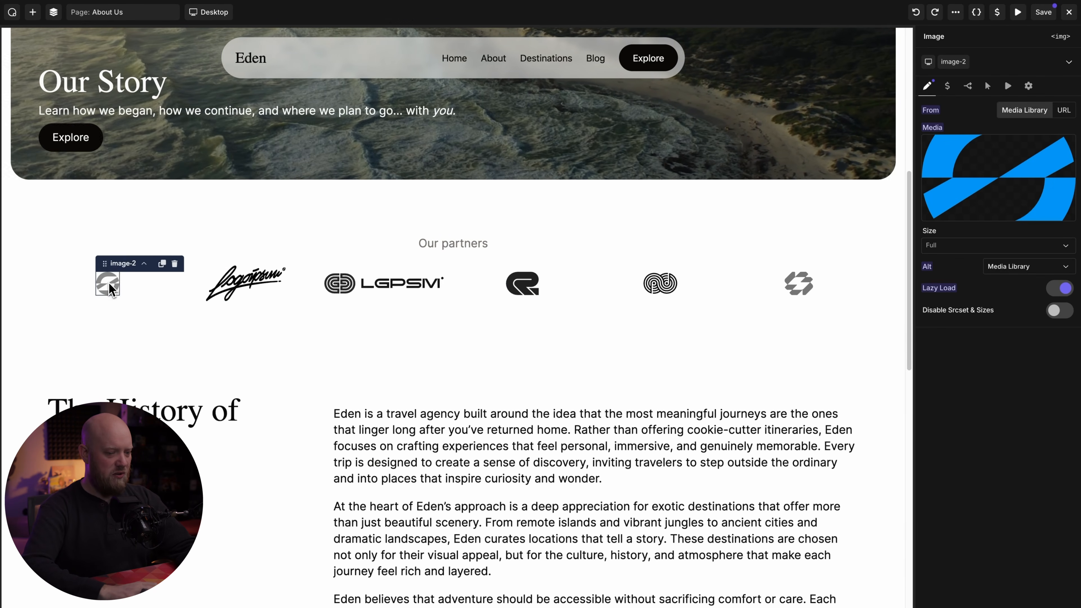
click(1007, 86)
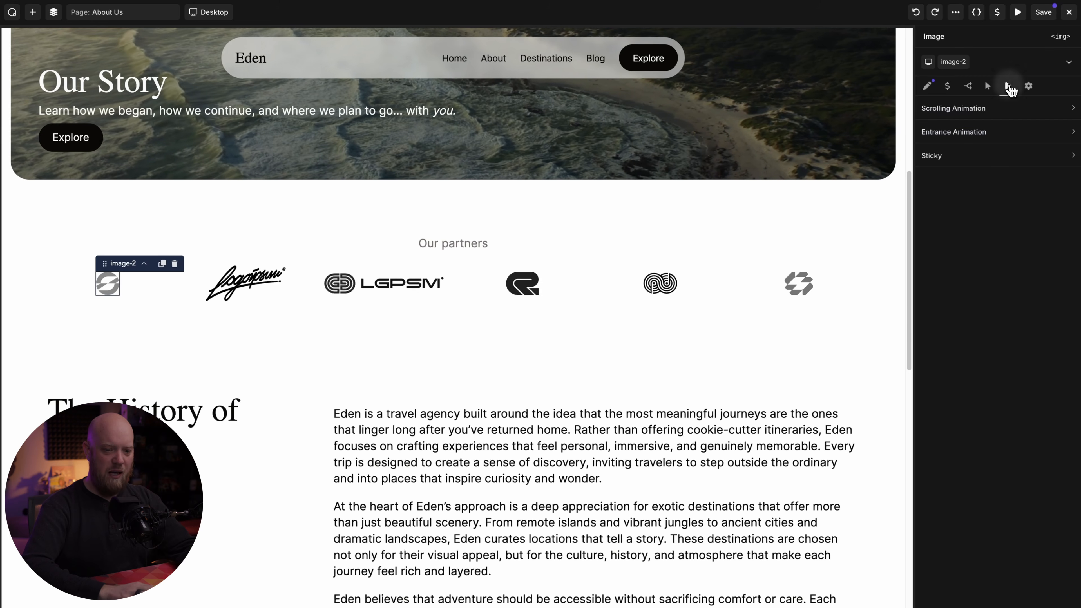
click(1008, 112)
click(1059, 135)
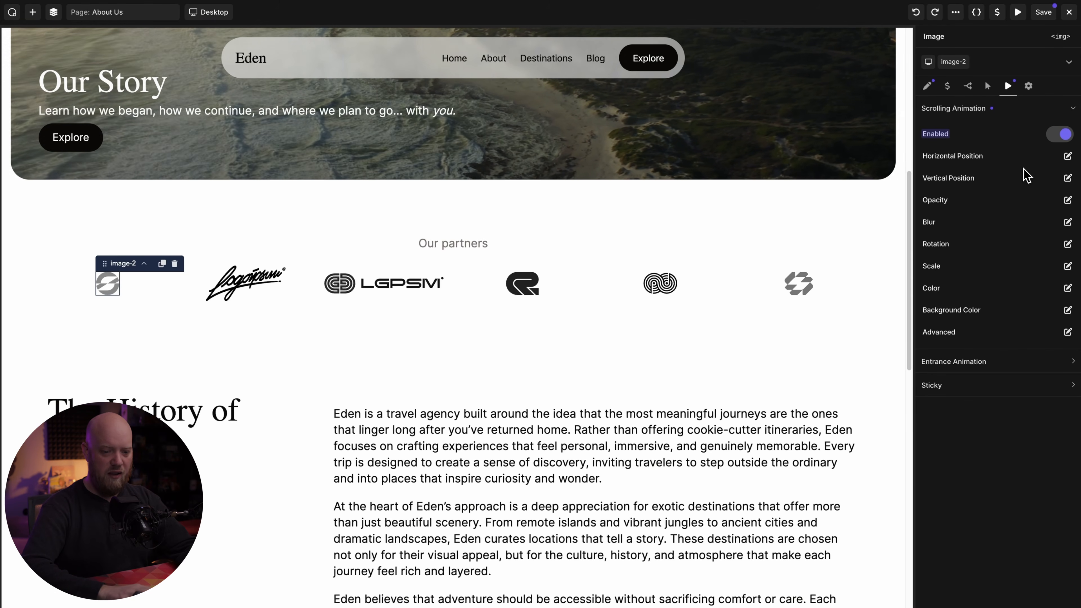
Animate the first logo's horizontal position from a start of -500 px to an end of 0 px, with the trigger range 0 to 50, and preview it
click(1068, 156)
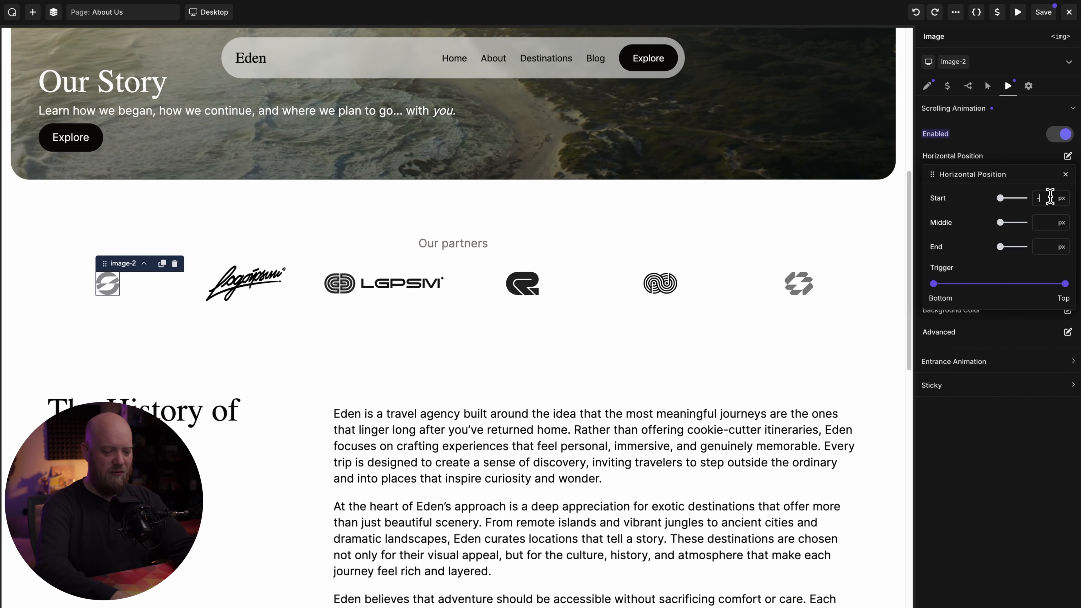
text(-50)
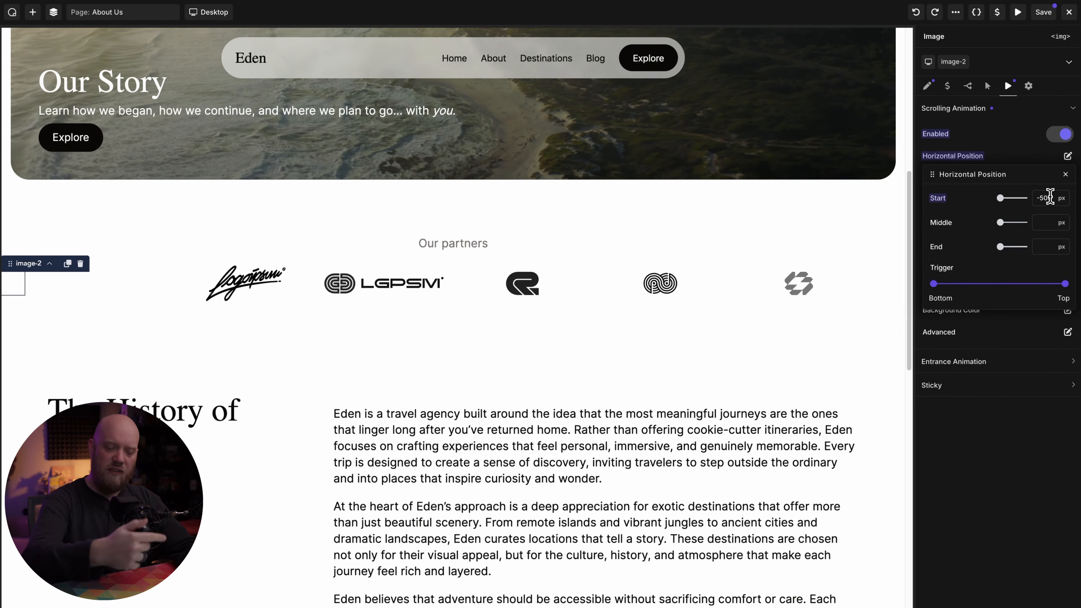
text(0)
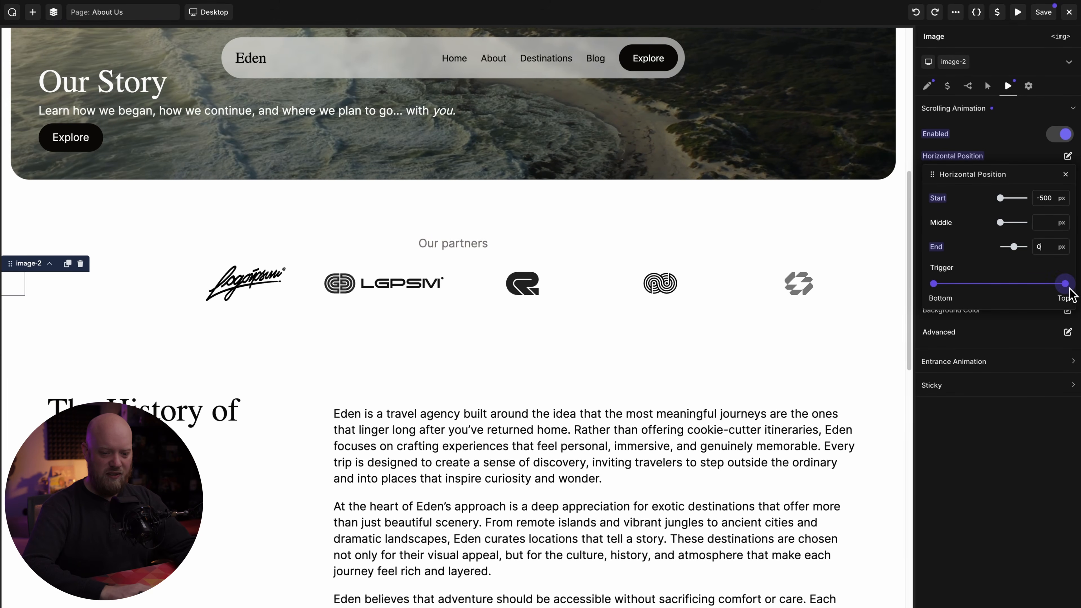
drag(1066, 285, 1003, 292)
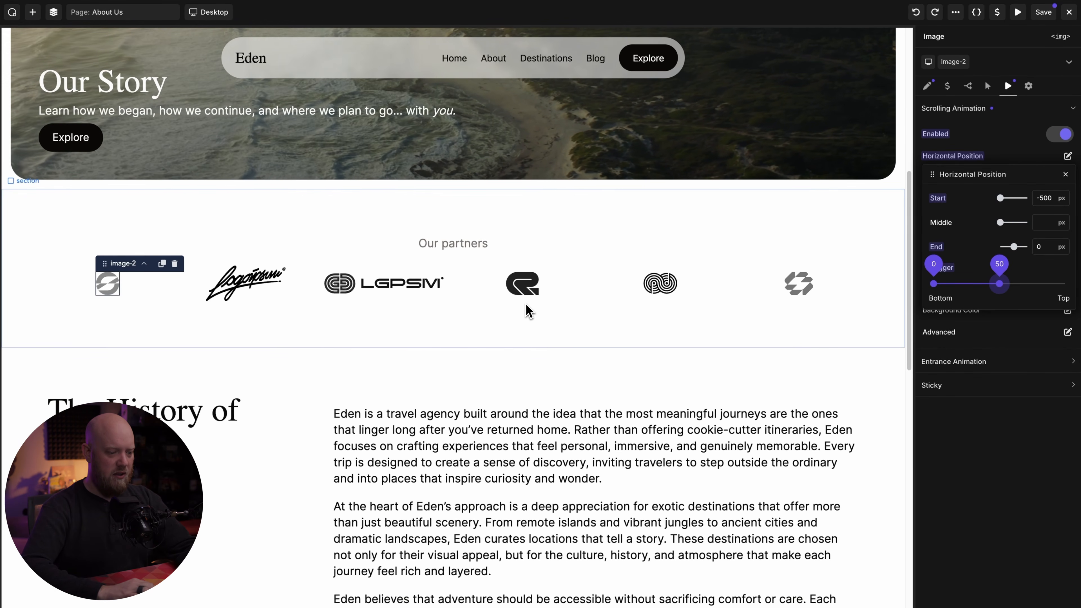
scroll(525, 303, up, 6)
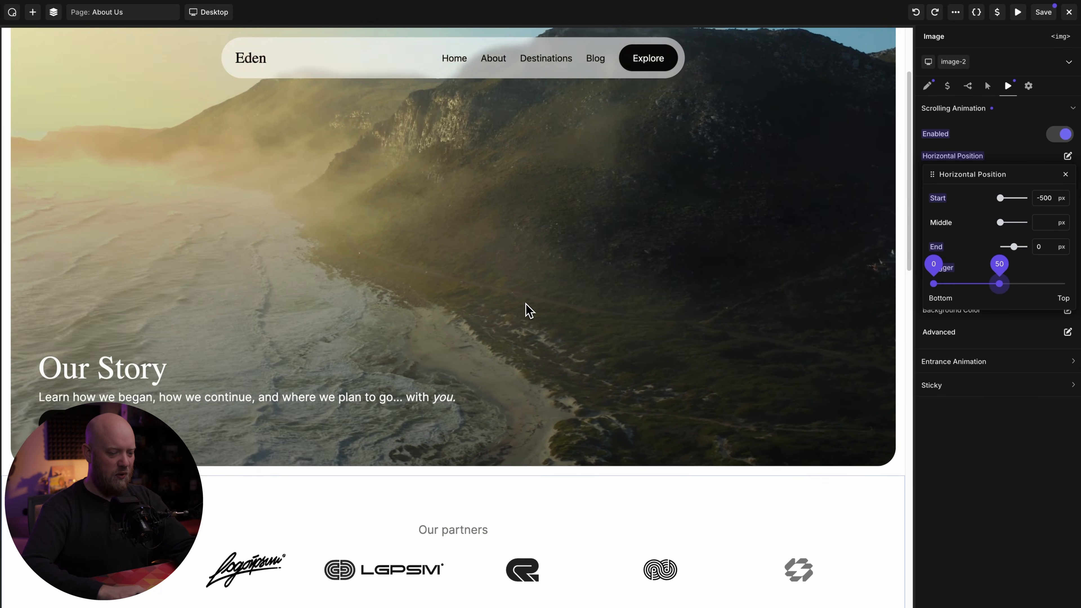
scroll(526, 303, down, 5)
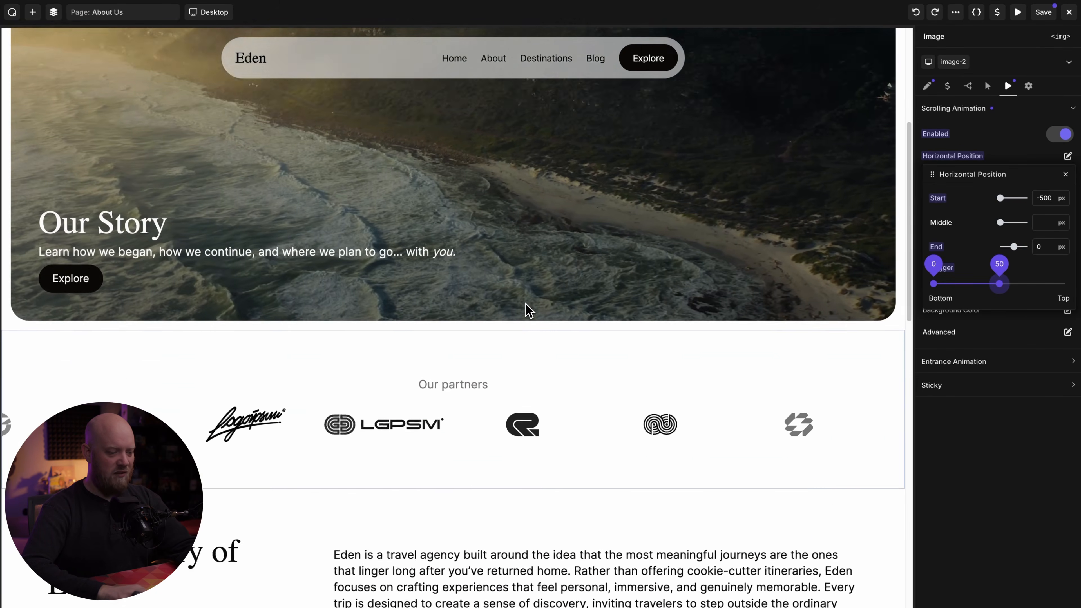
scroll(528, 311, down, 3)
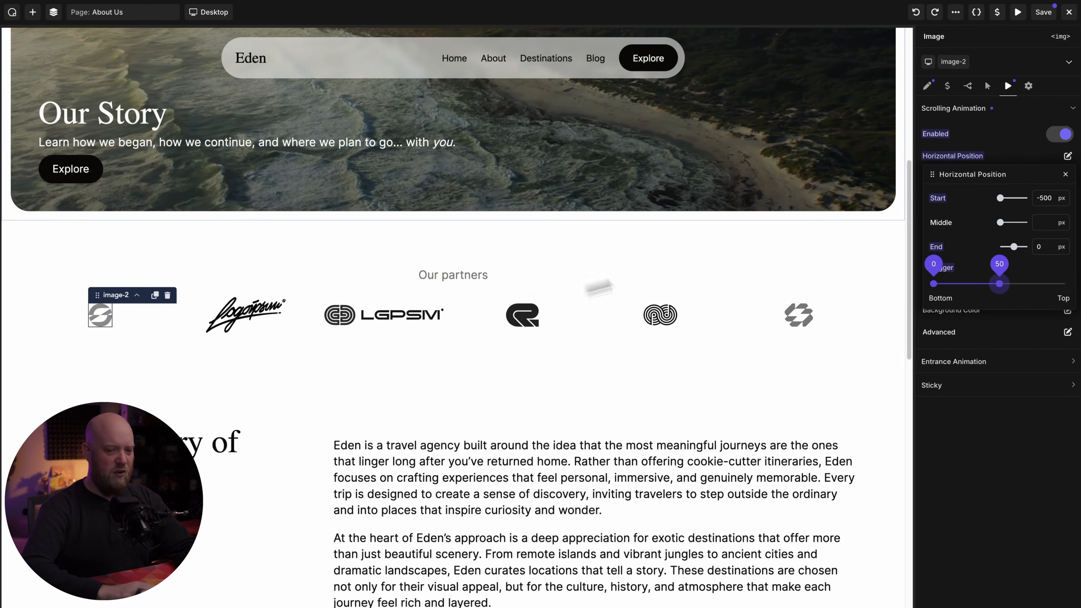
Copy the first partner logo's animations and paste them onto the last logo in the row
right_click(1012, 87)
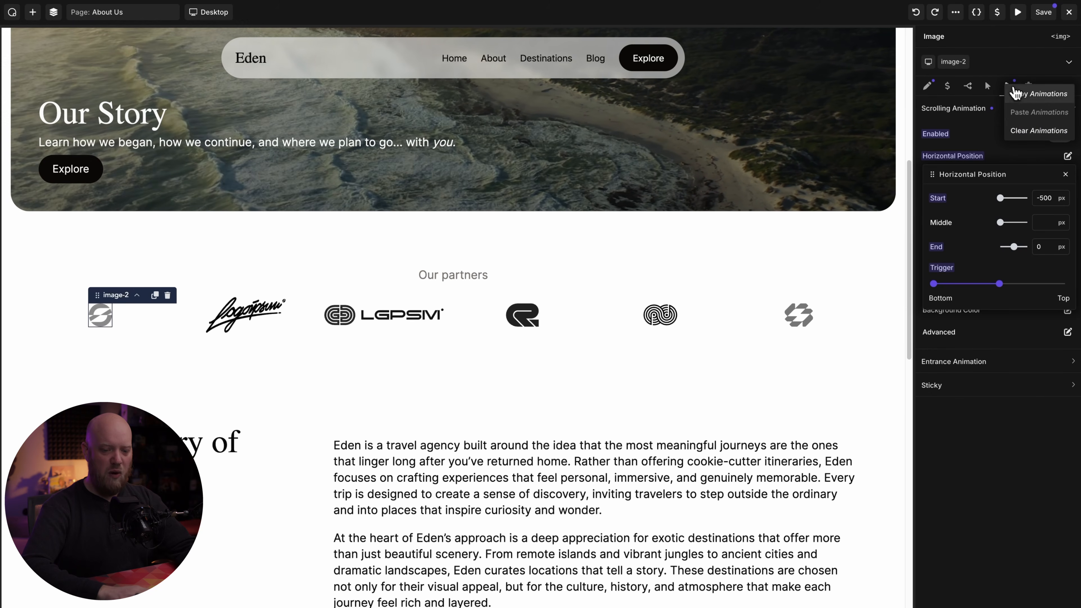
click(1027, 99)
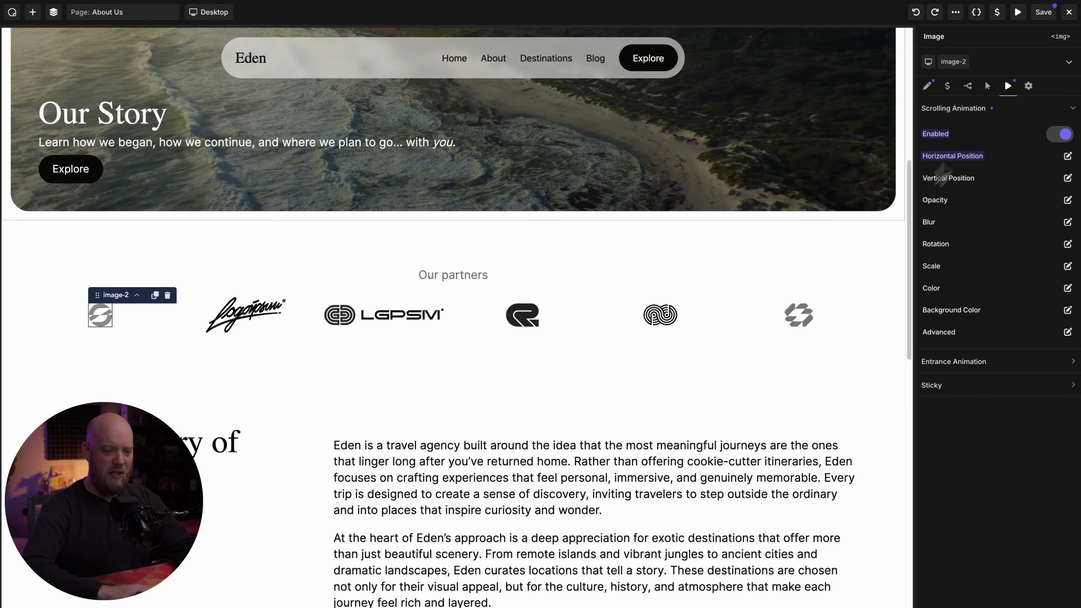
click(812, 319)
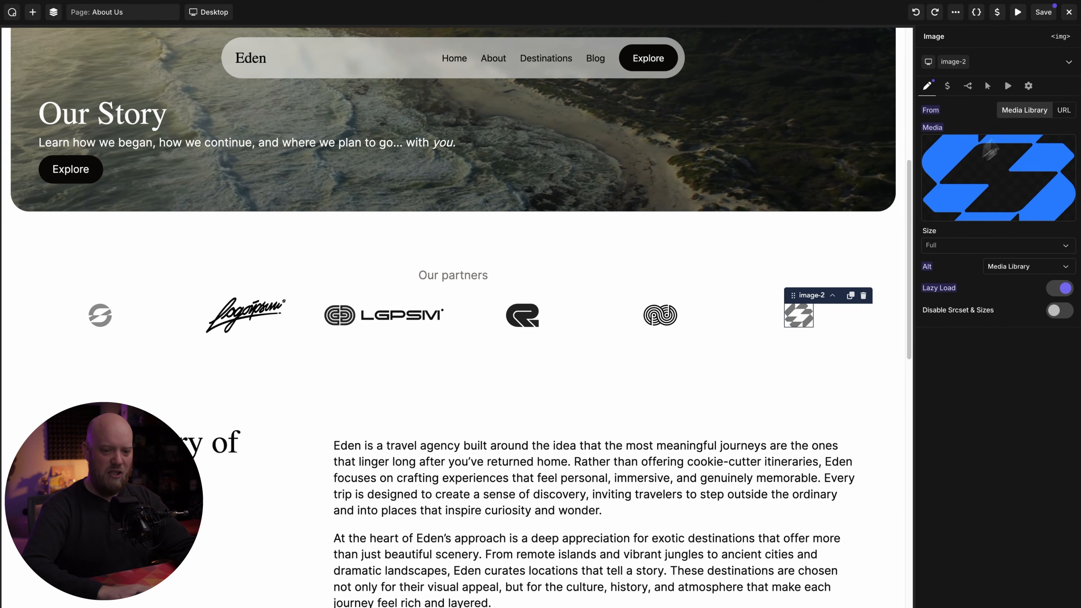
right_click(1014, 90)
click(1020, 111)
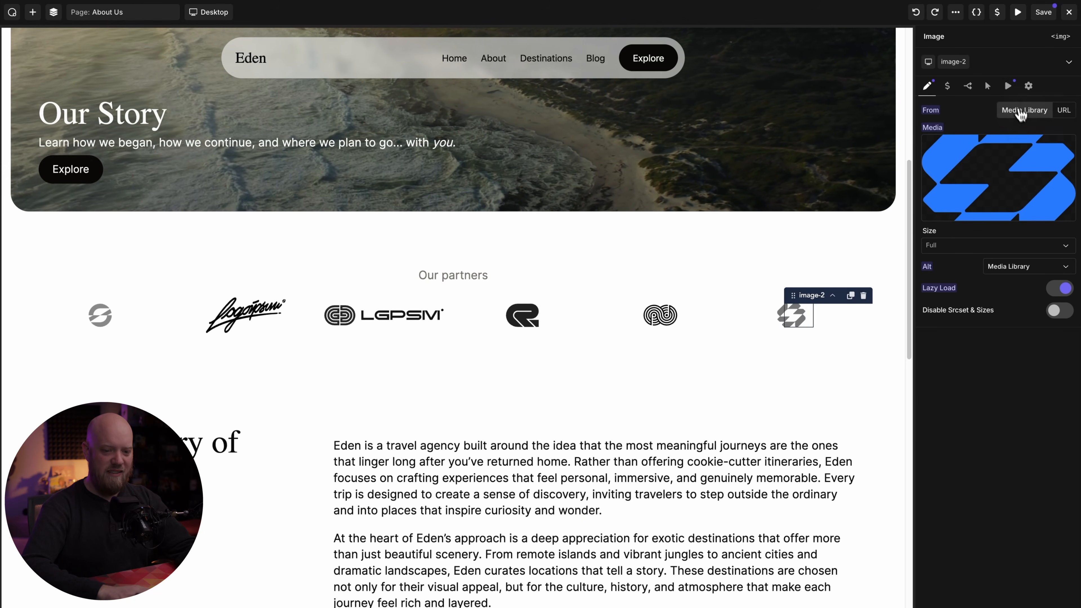
Set the last partner logo's horizontal position start to 500 px in its scrolling animation and preview the motion
click(1009, 86)
click(1013, 109)
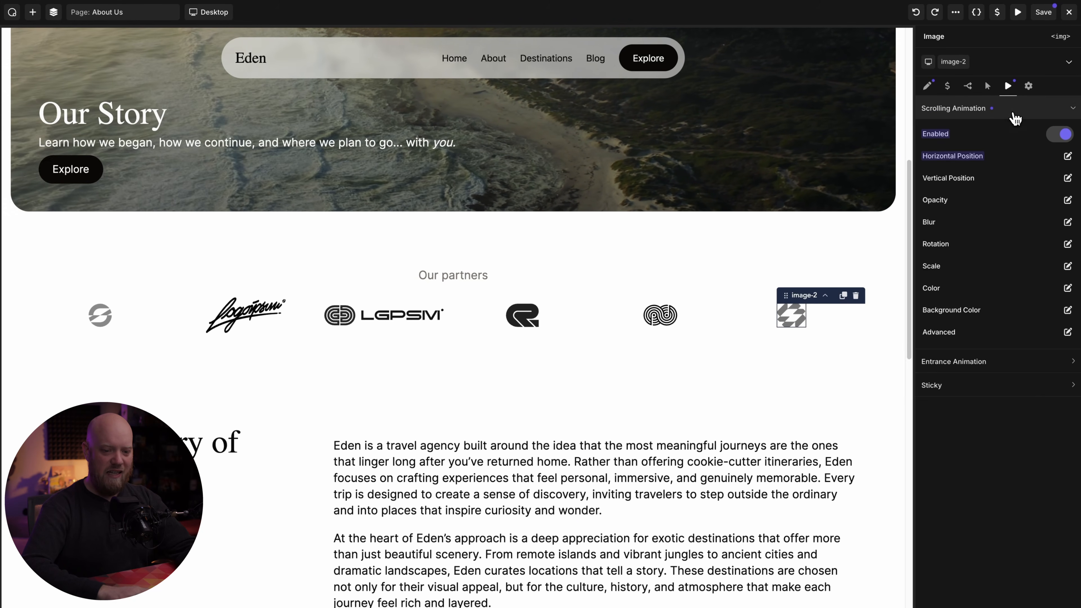
click(1068, 156)
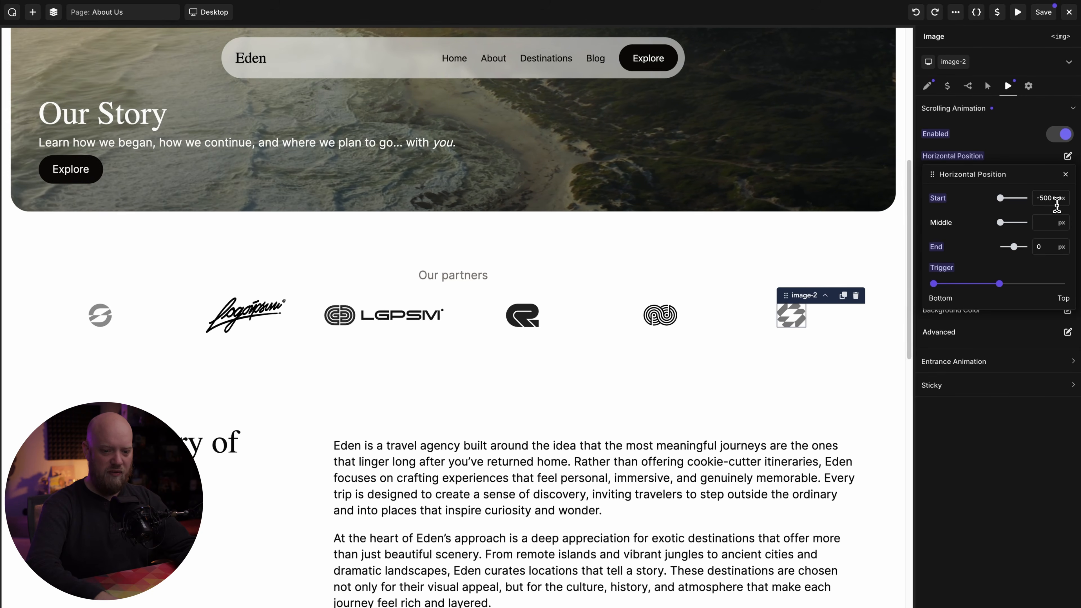
key(BackSpace)
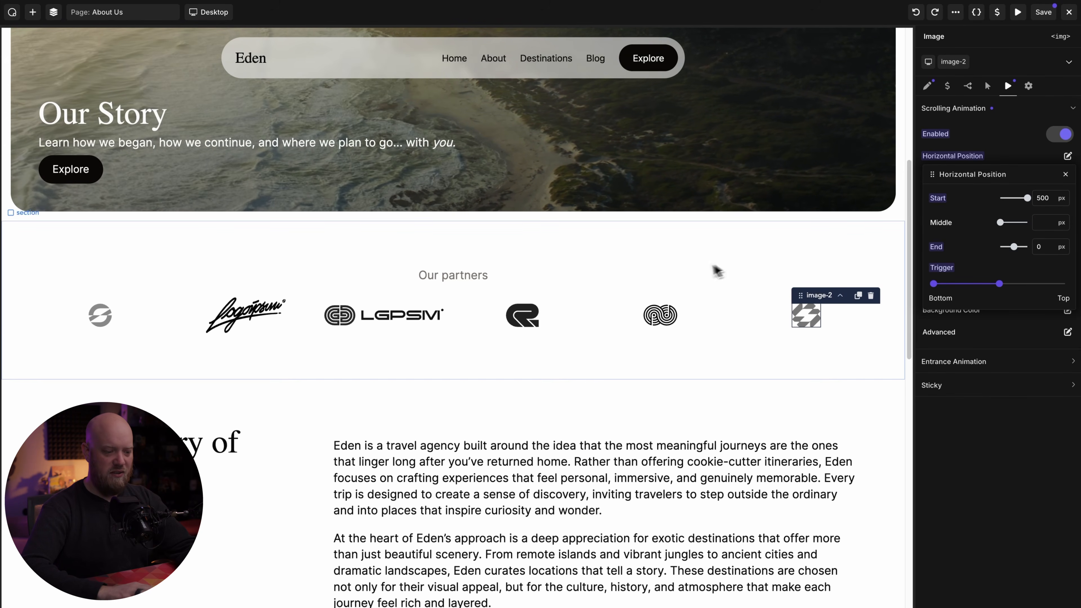
scroll(696, 272, up, 5)
scroll(697, 274, down, 6)
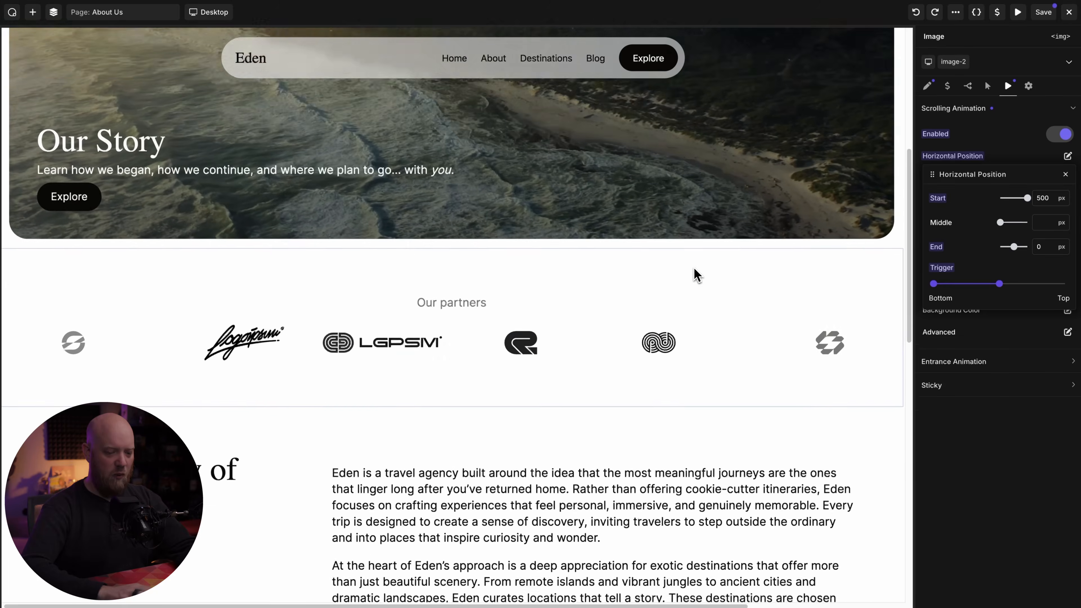
scroll(697, 275, up, 9)
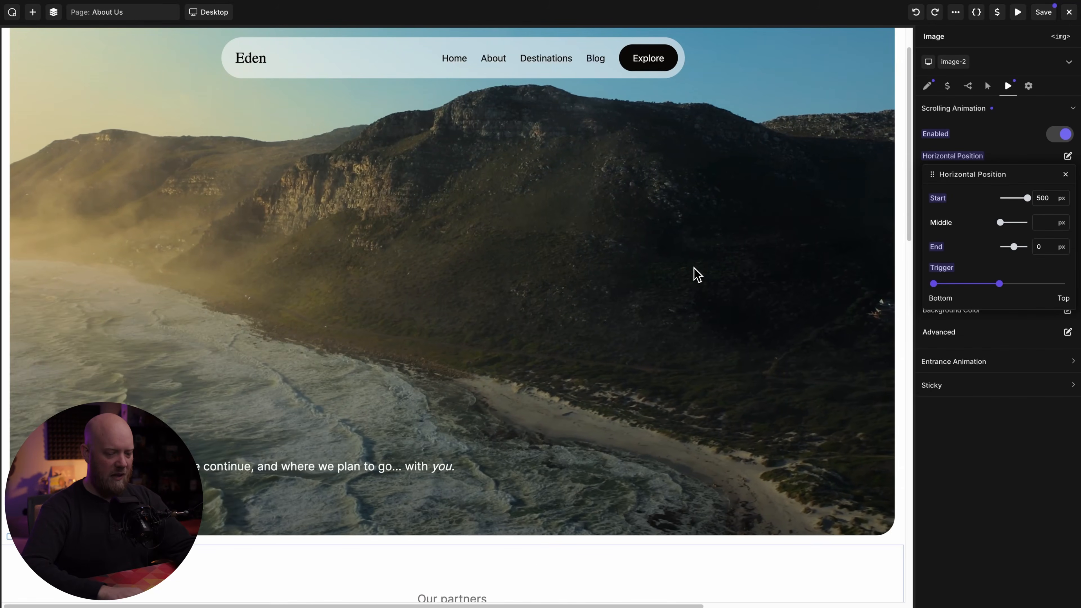
scroll(696, 274, down, 8)
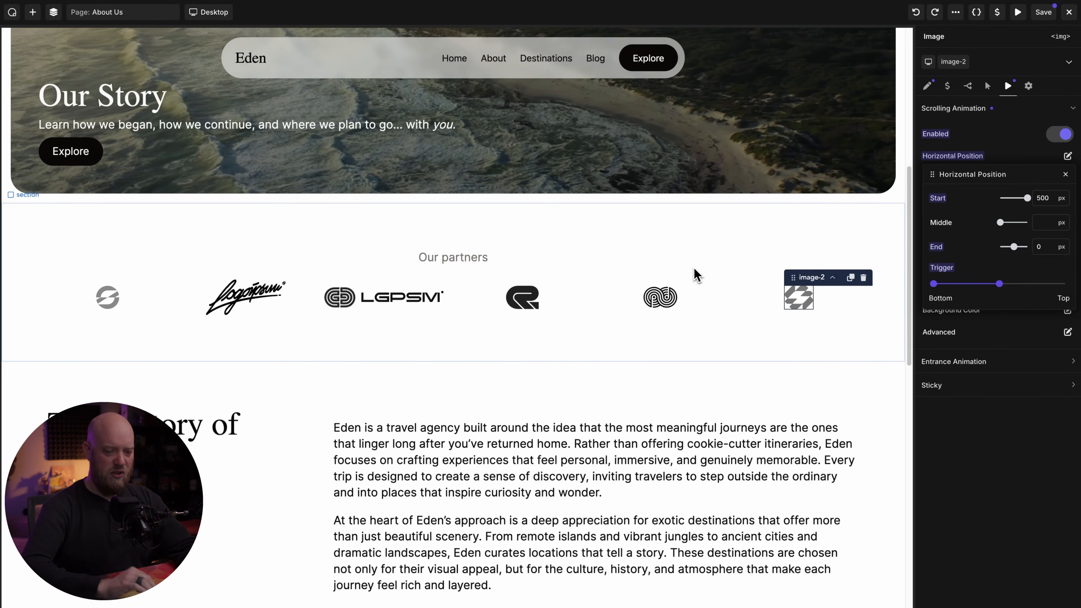
Enable a scrolling animation on the second partner logo, the handwritten-style one
click(807, 304)
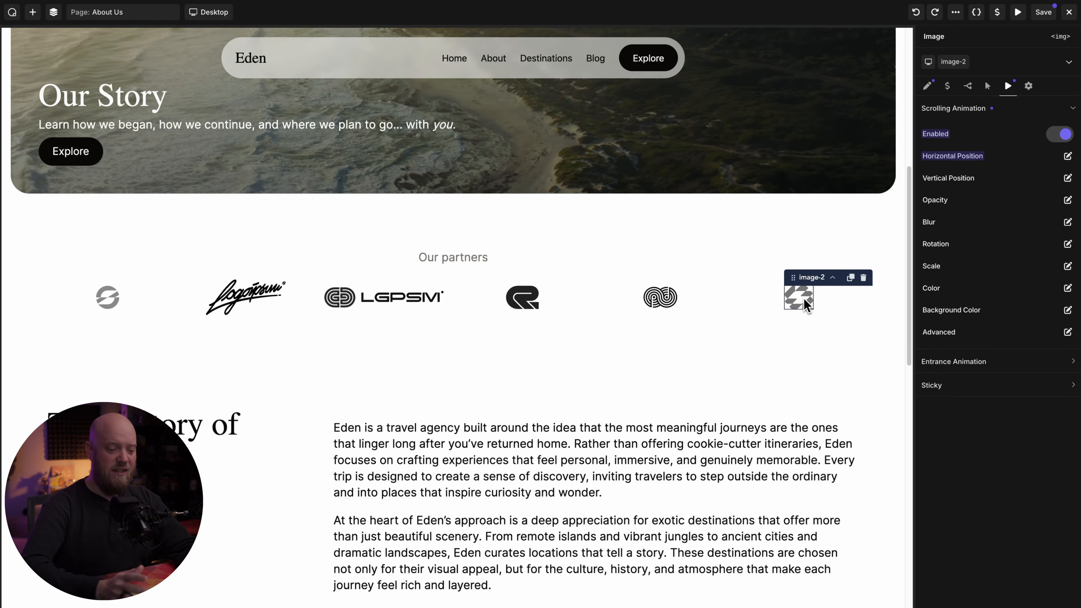
click(260, 296)
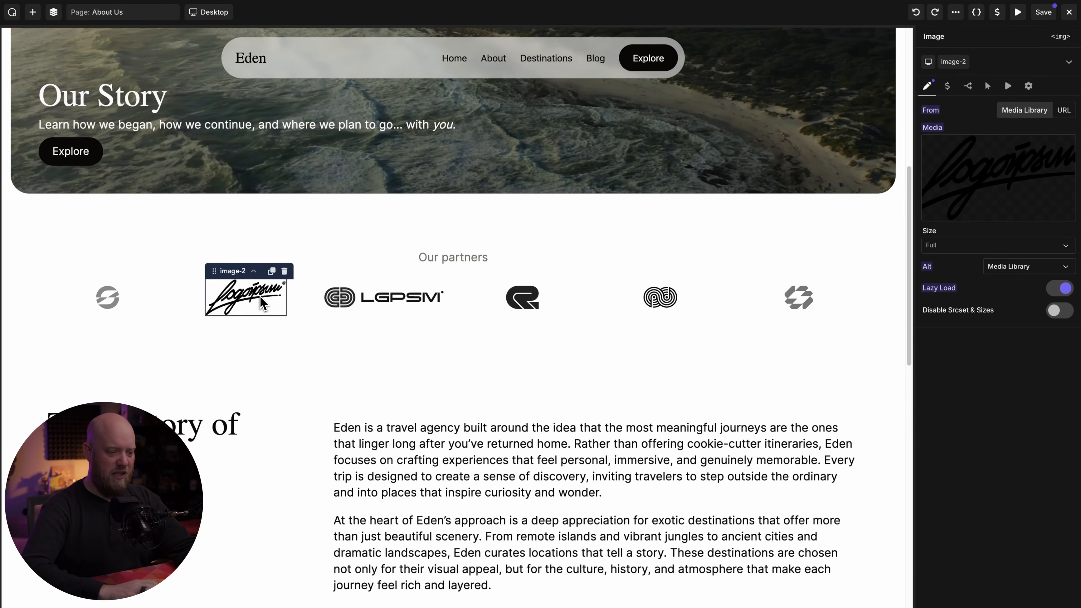
click(1008, 87)
click(999, 110)
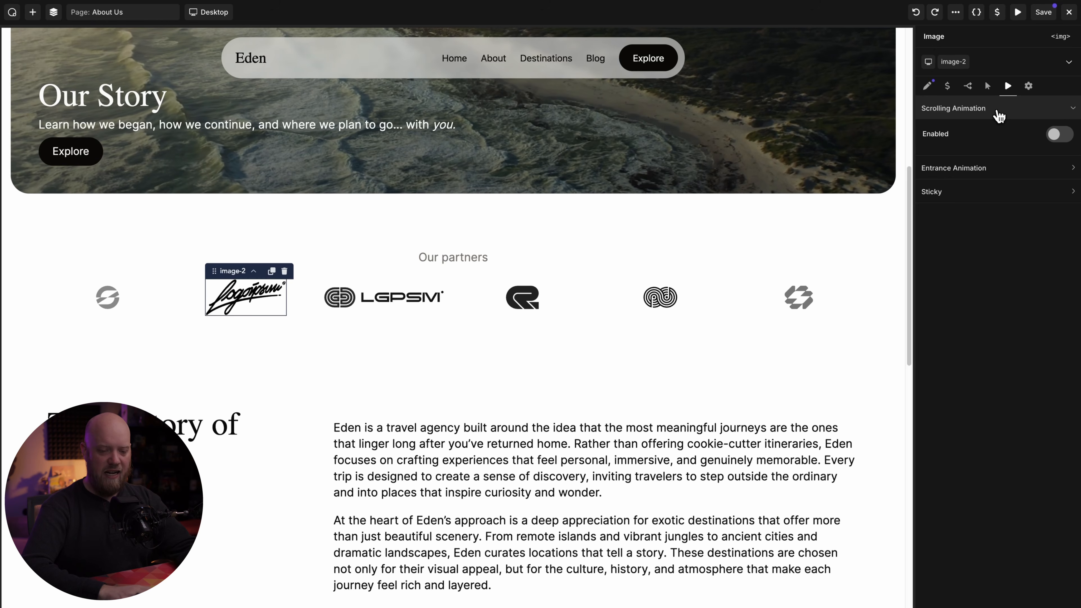
click(1053, 135)
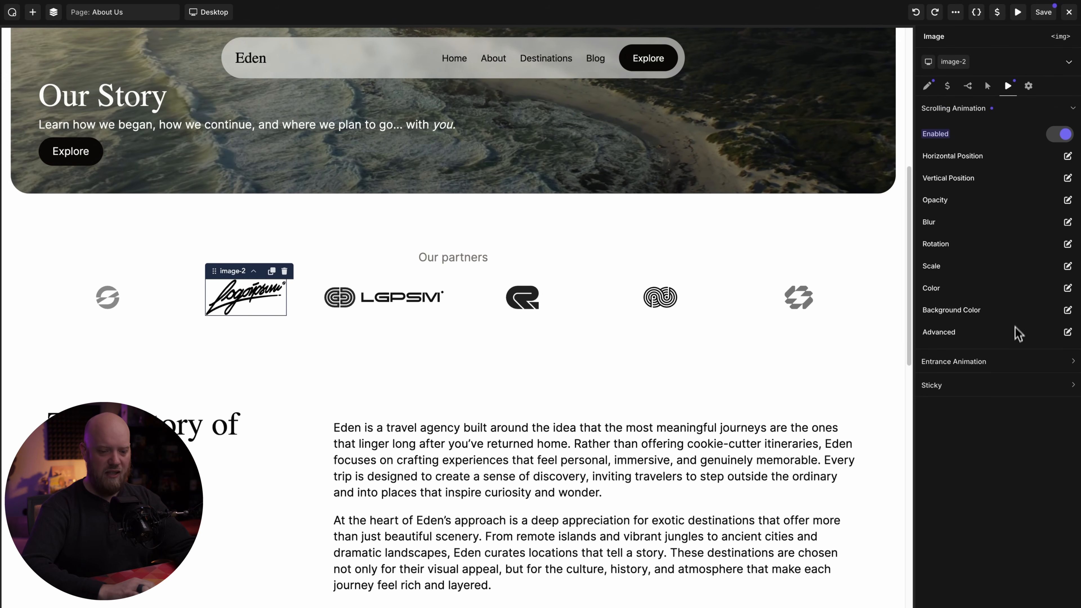
Review the advanced scrolling animation options of the second partner logo, then close them
click(1068, 333)
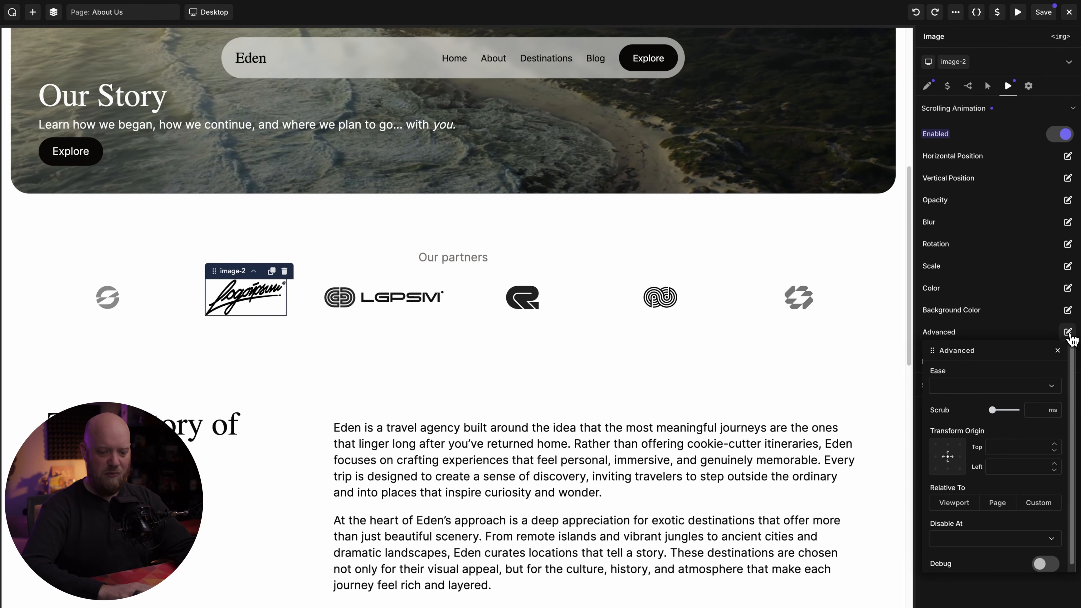
drag(1023, 362, 764, 182)
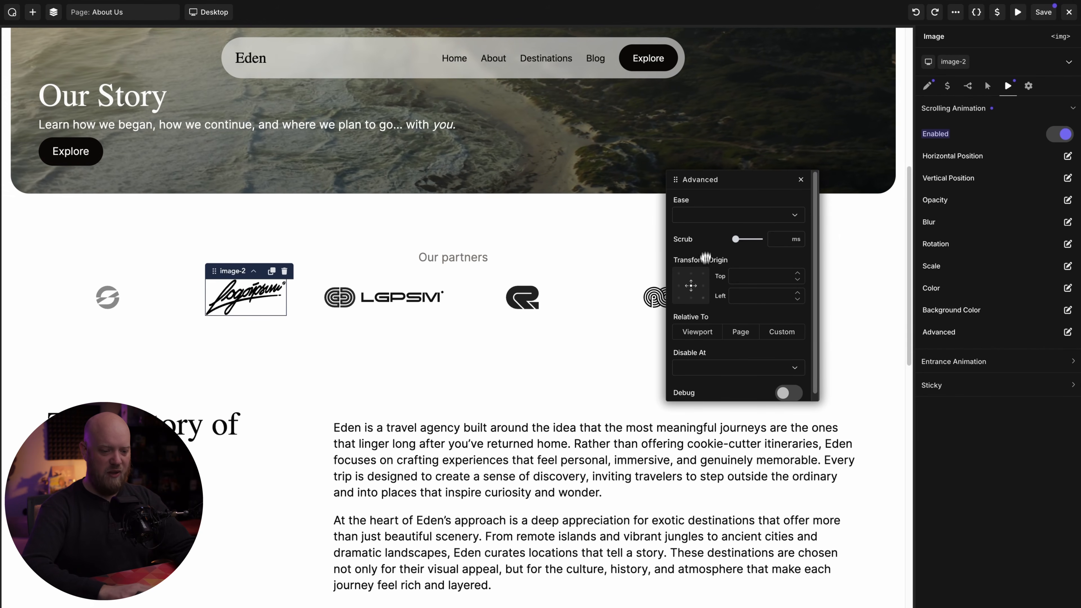
click(800, 182)
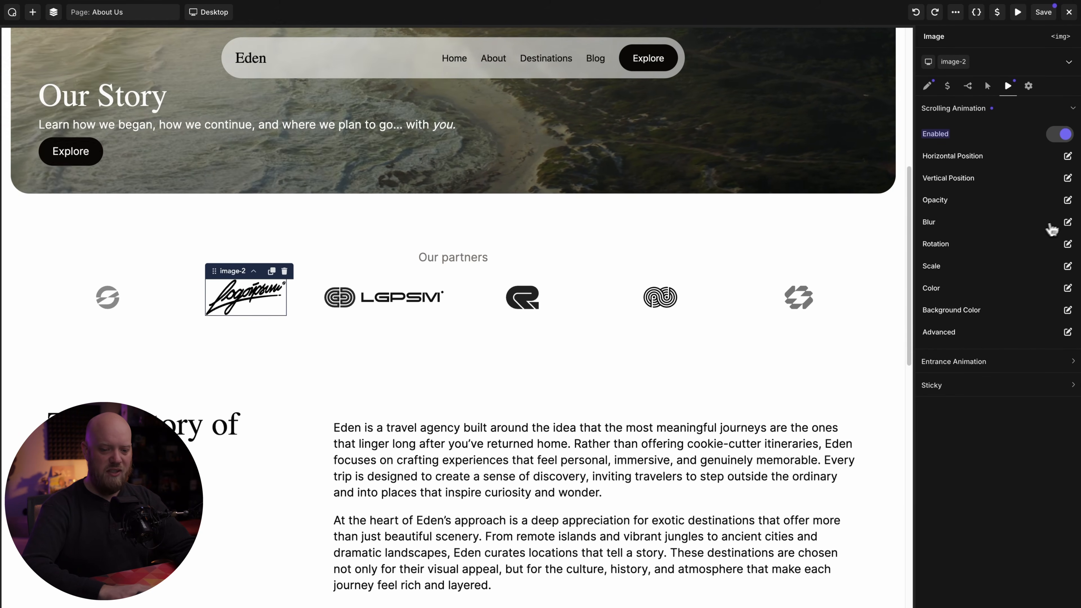
Animate the second partner logo's blur on scroll from 100 to 0 with the trigger range 0 to 50, and preview it
click(1068, 223)
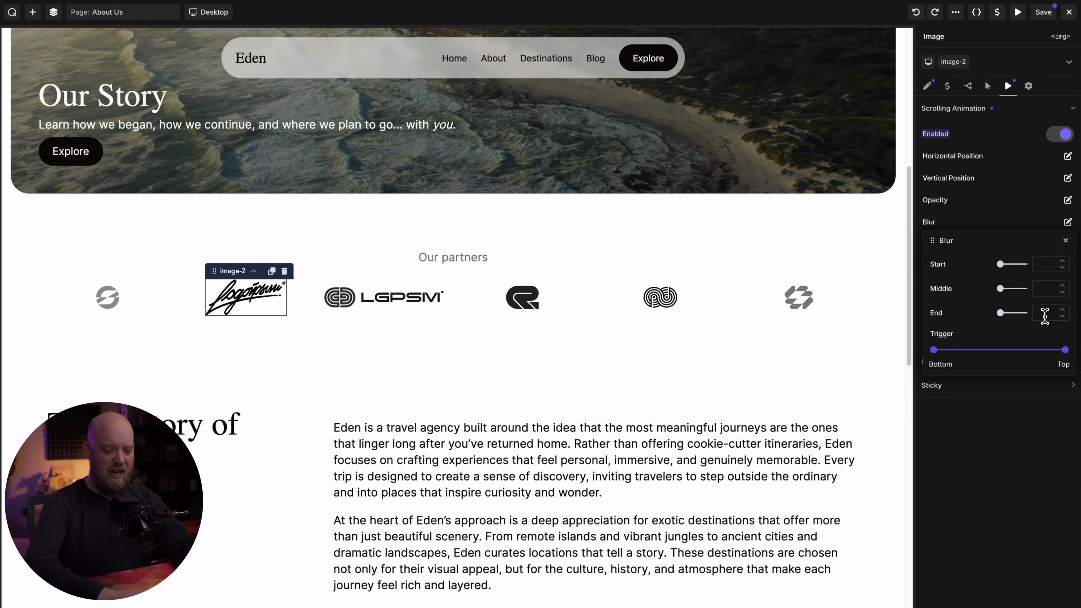
text(0)
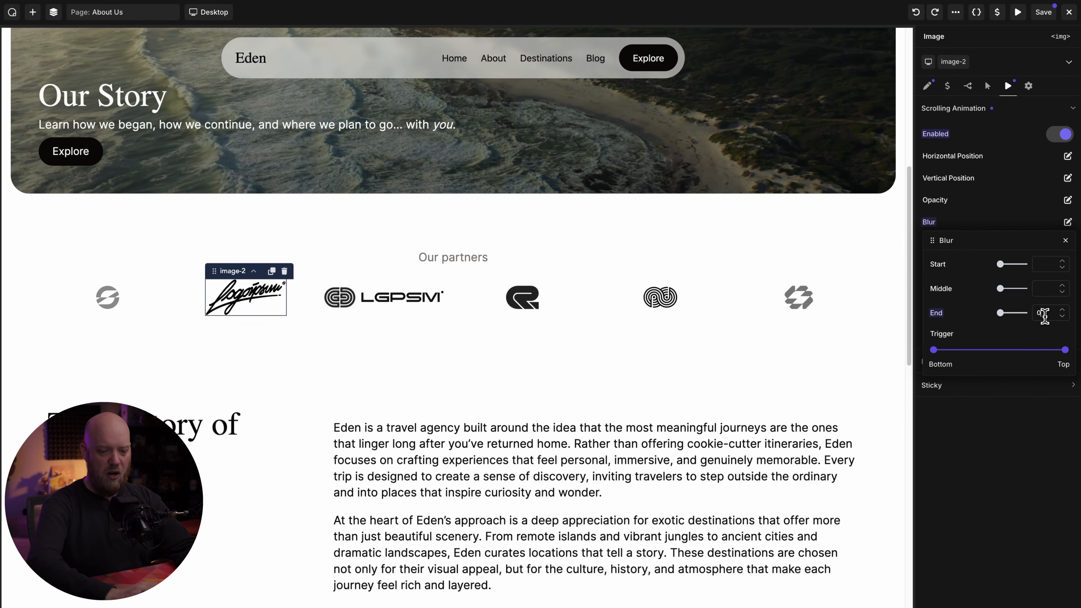
click(1047, 262)
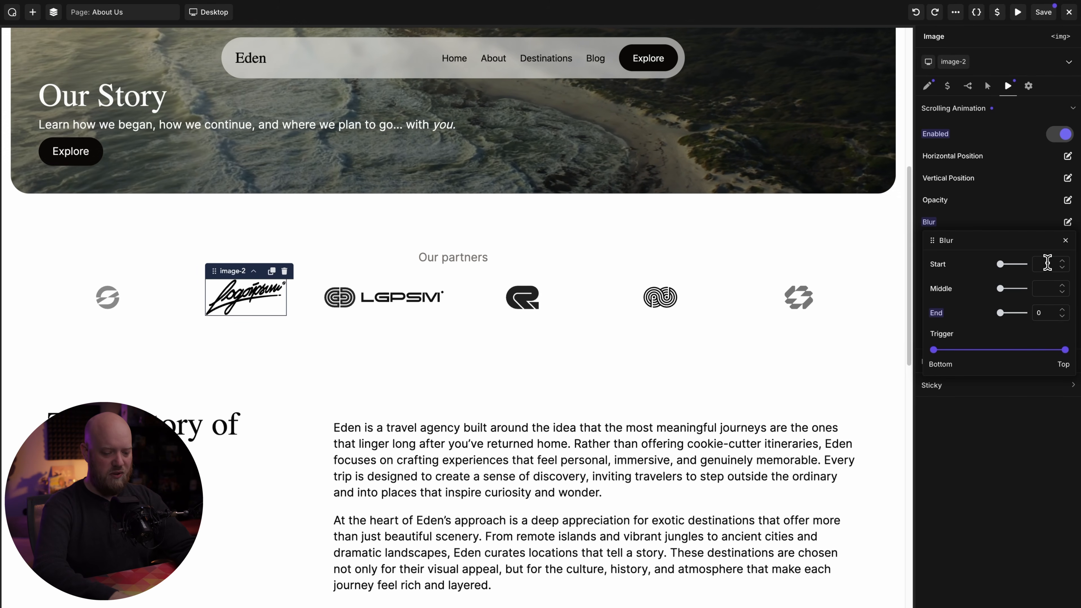
text(100)
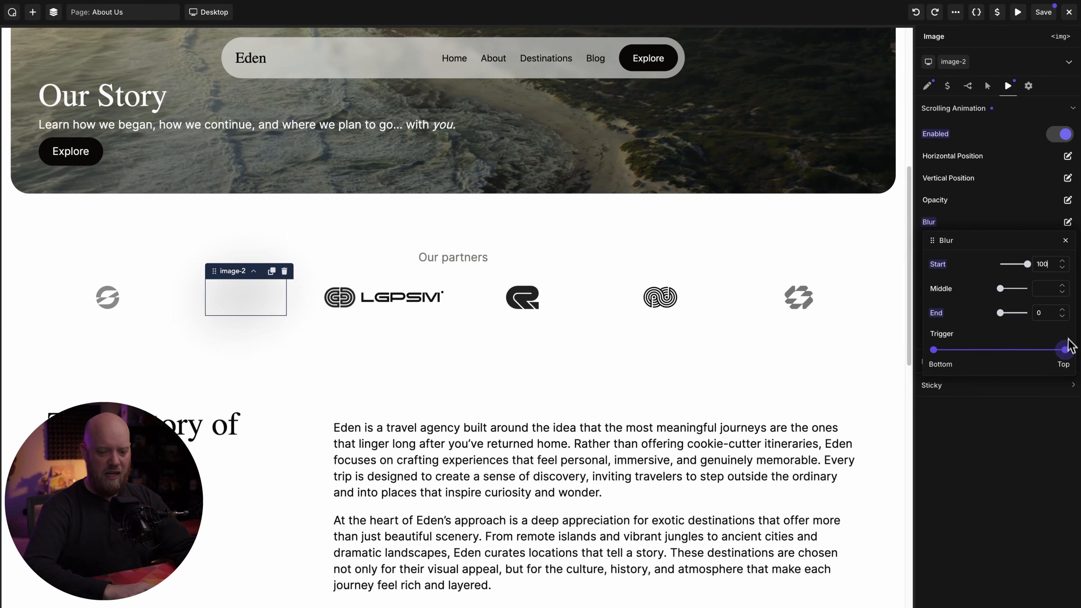
drag(1065, 350, 998, 350)
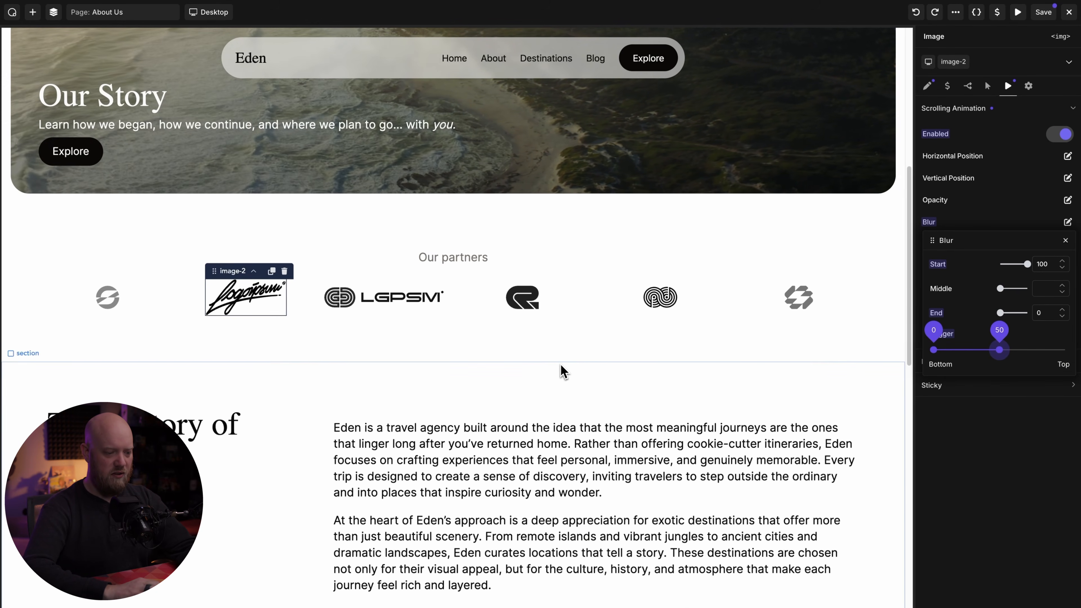
scroll(563, 371, up, 8)
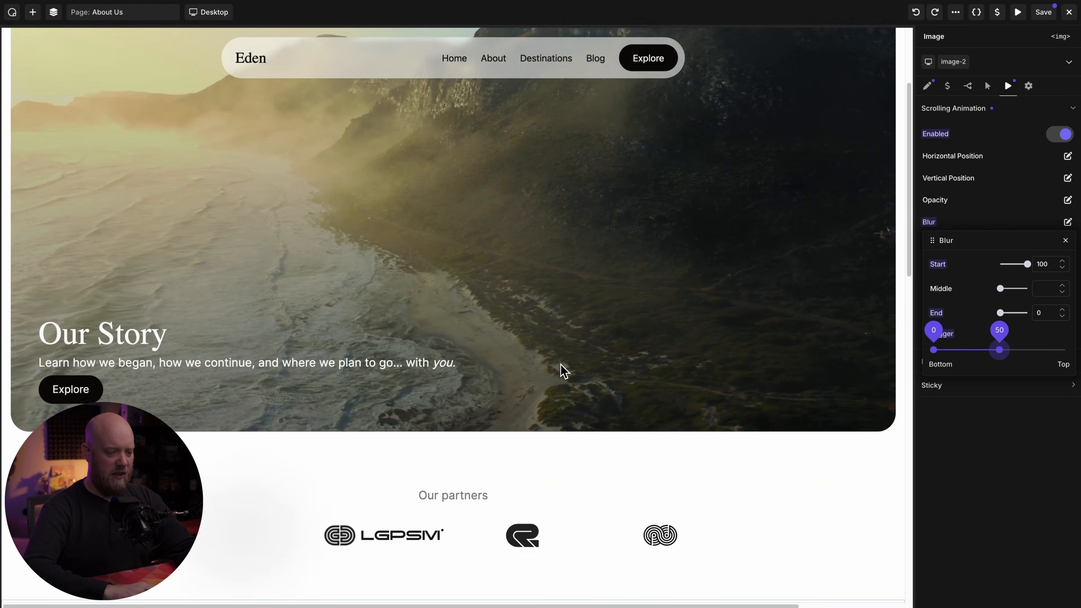
scroll(563, 372, down, 5)
scroll(563, 371, down, 4)
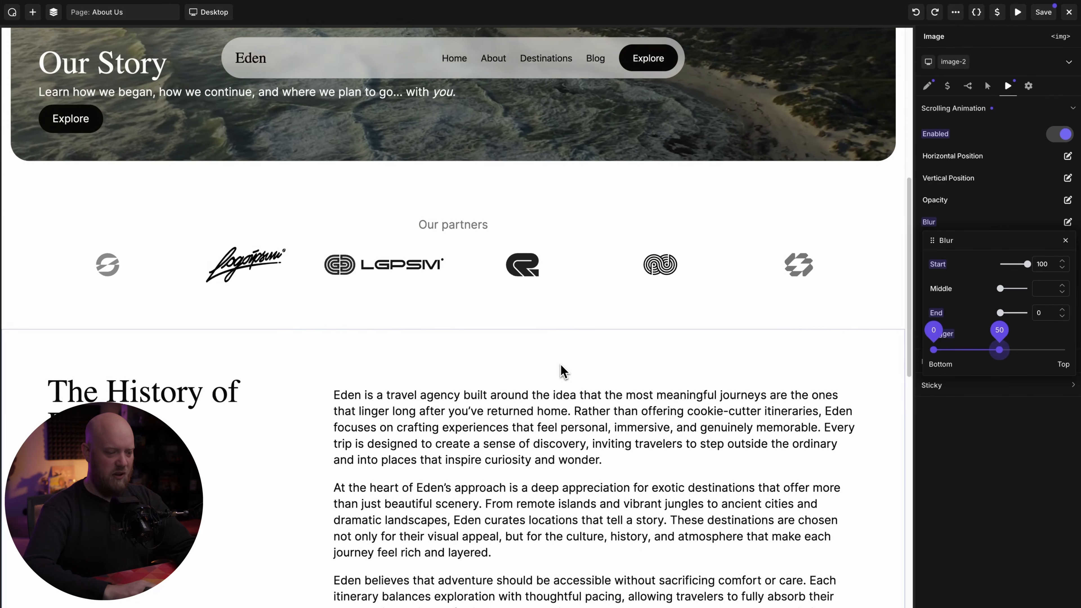
Copy the second partner logo's animations, paste them onto the fifth logo in the row, and preview the blur effect
right_click(1007, 86)
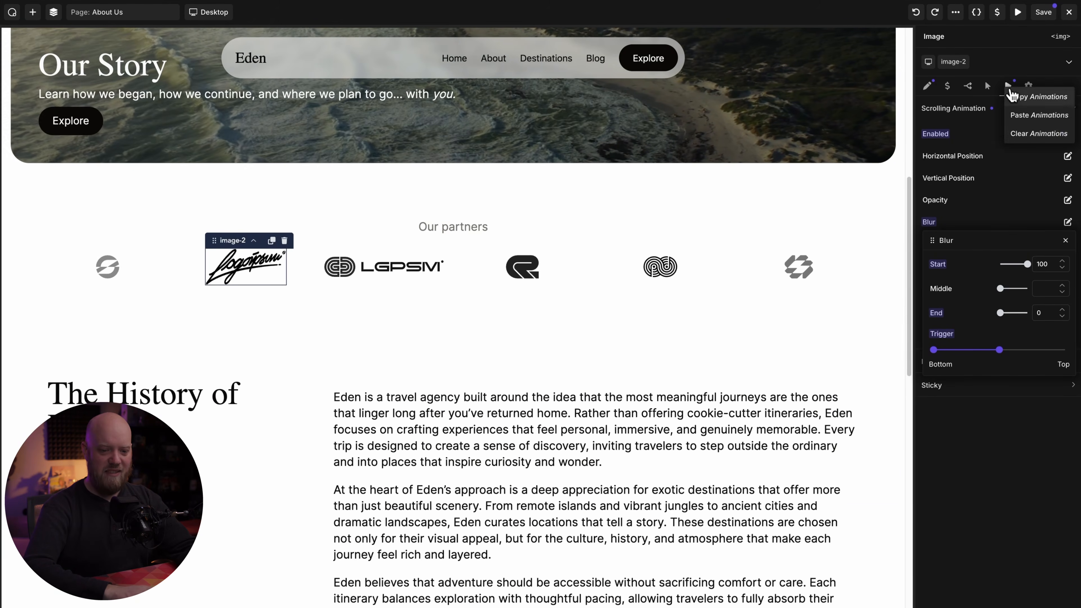
click(1039, 97)
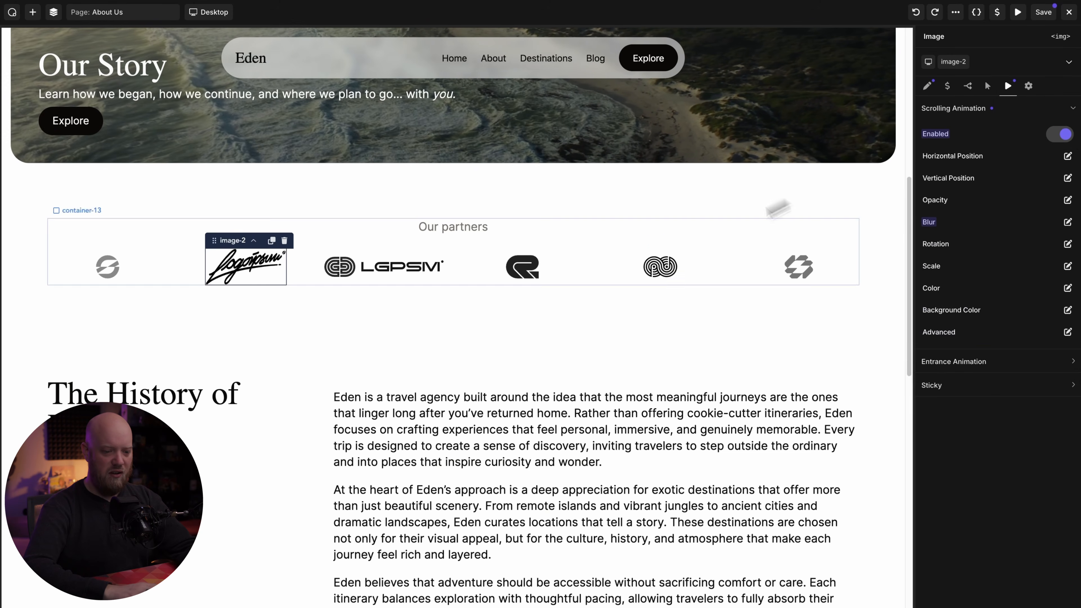
click(660, 266)
right_click(1007, 87)
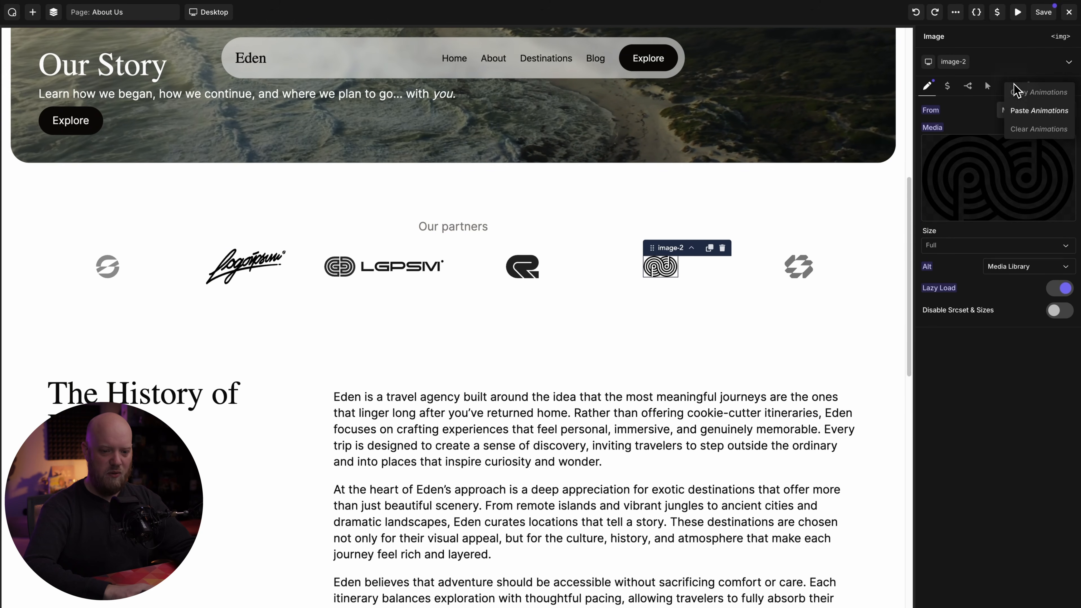
click(1024, 106)
scroll(822, 242, up, 5)
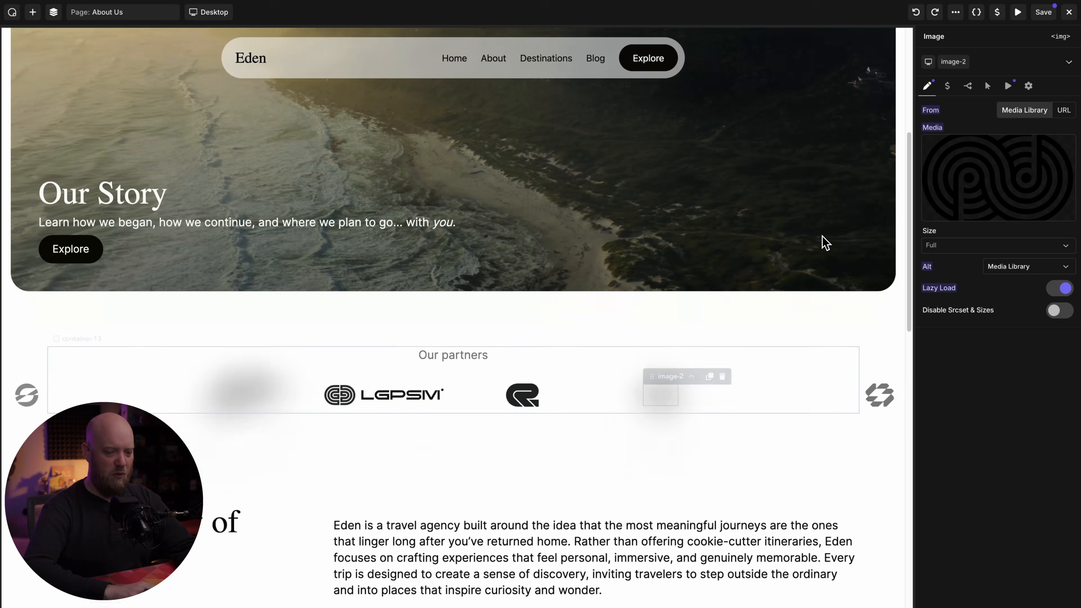
scroll(821, 241, down, 4)
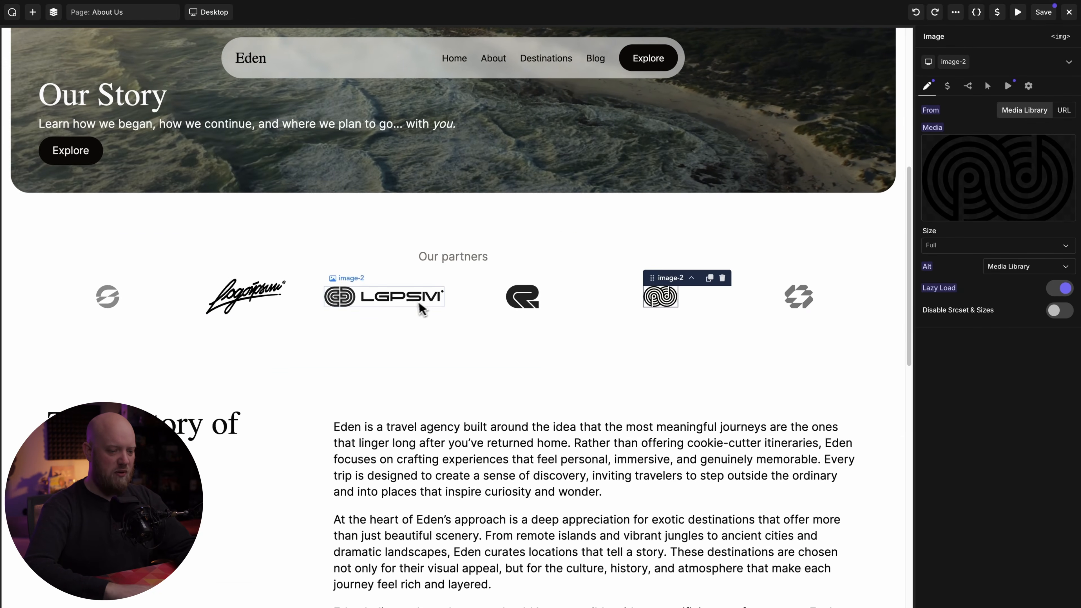
Give the third partner logo, LGPSM, a Zoom Out entrance animation and preview it by scrolling the page
click(413, 302)
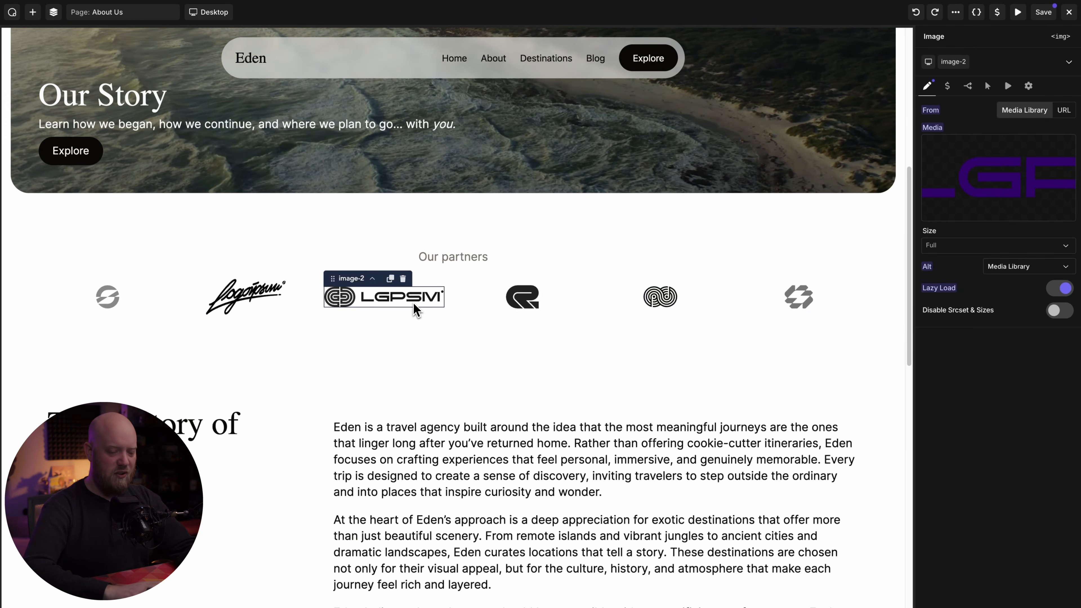
click(1008, 87)
click(1024, 134)
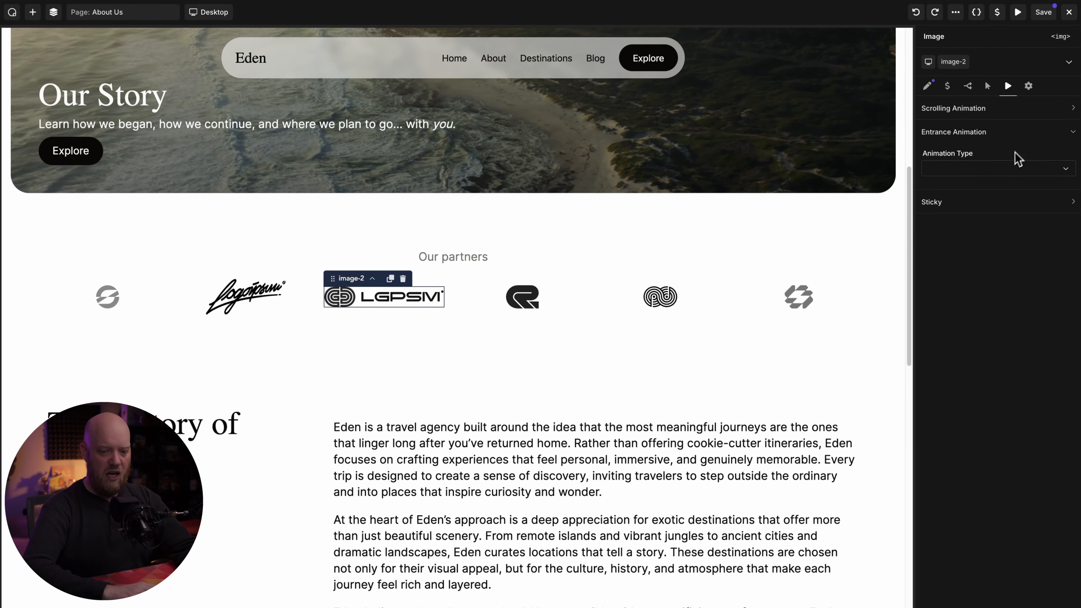
click(1011, 167)
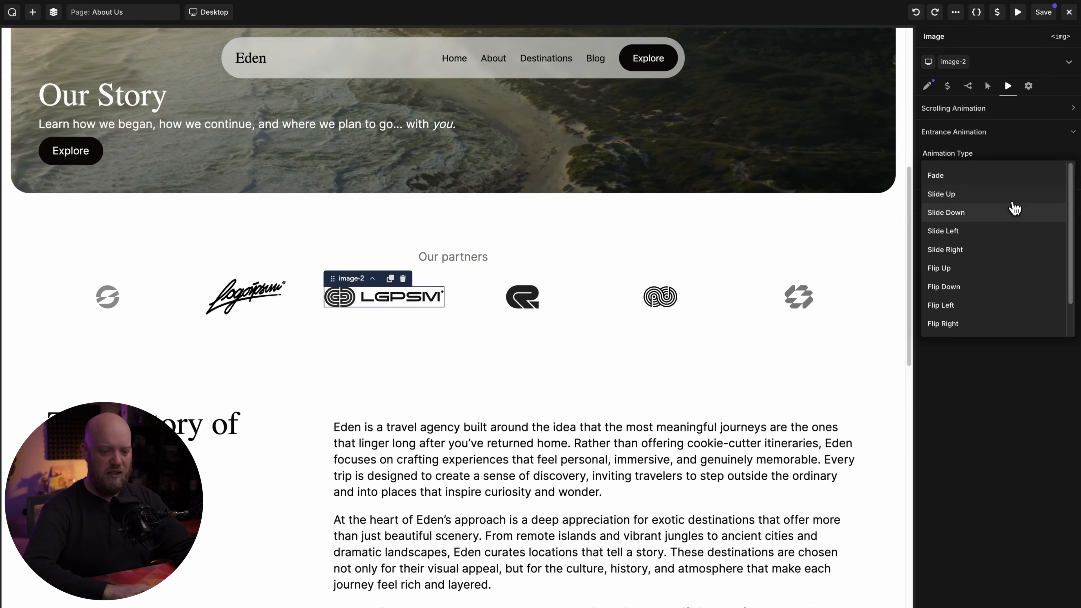
scroll(1014, 211, down, 2)
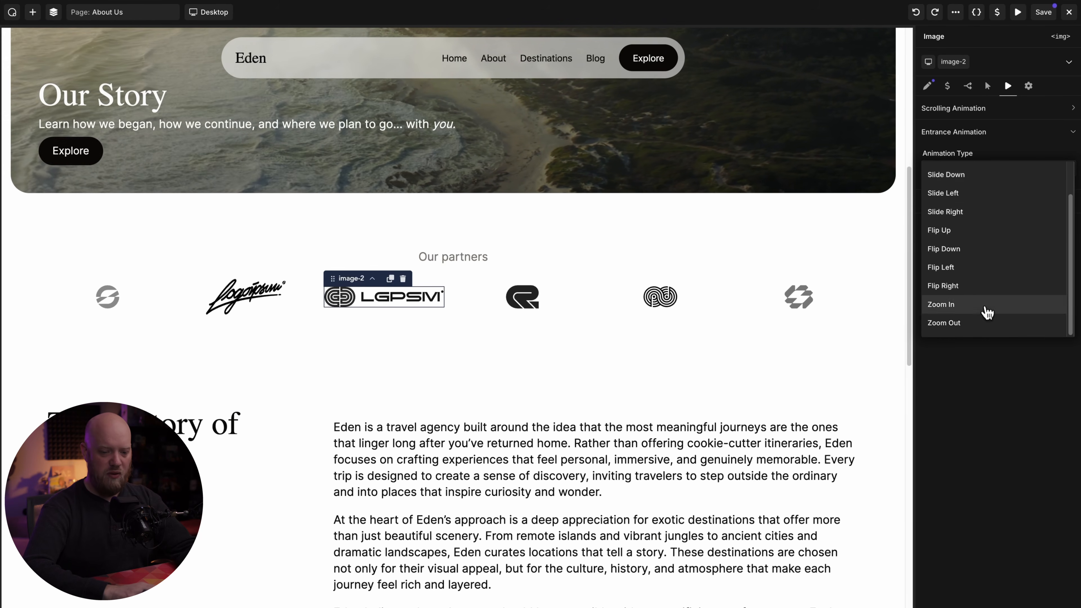
click(986, 322)
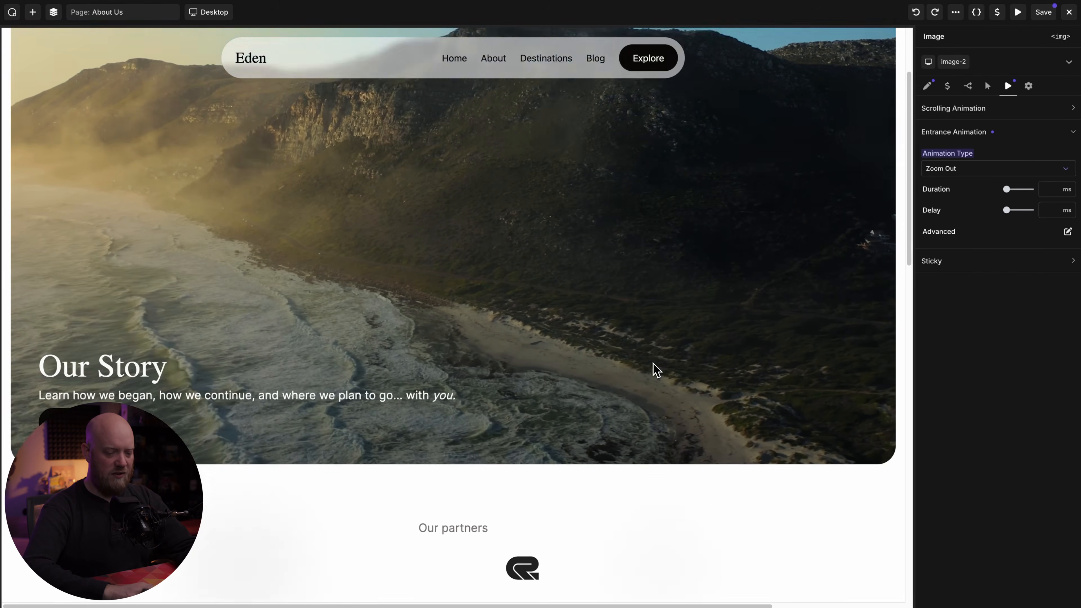
scroll(655, 371, down, 2)
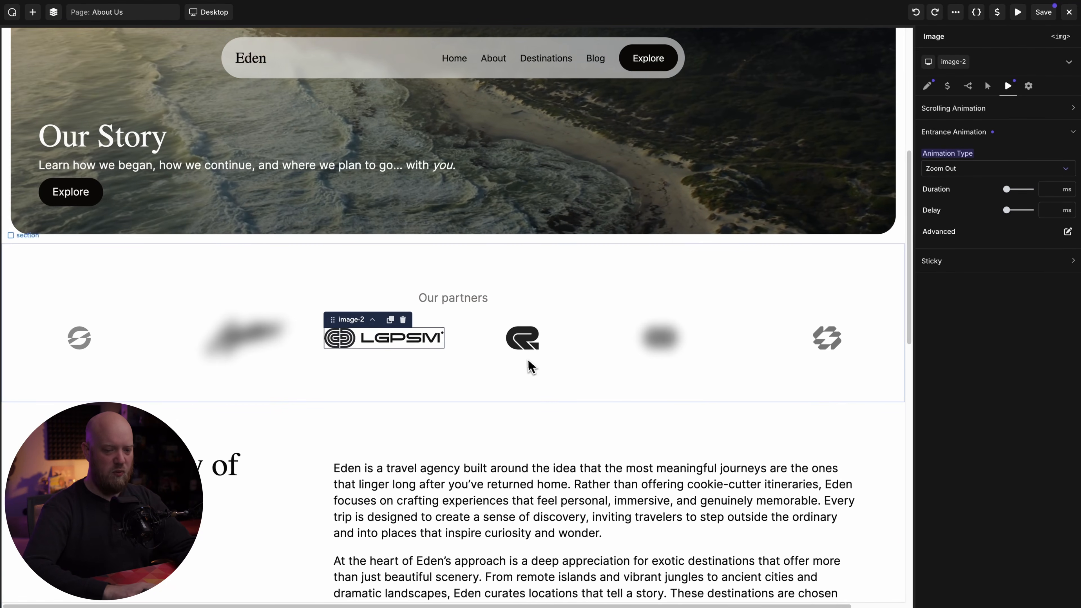
Set the LGPSM logo's entrance animation duration to 2000 ms and preview it
click(1045, 191)
text(500)
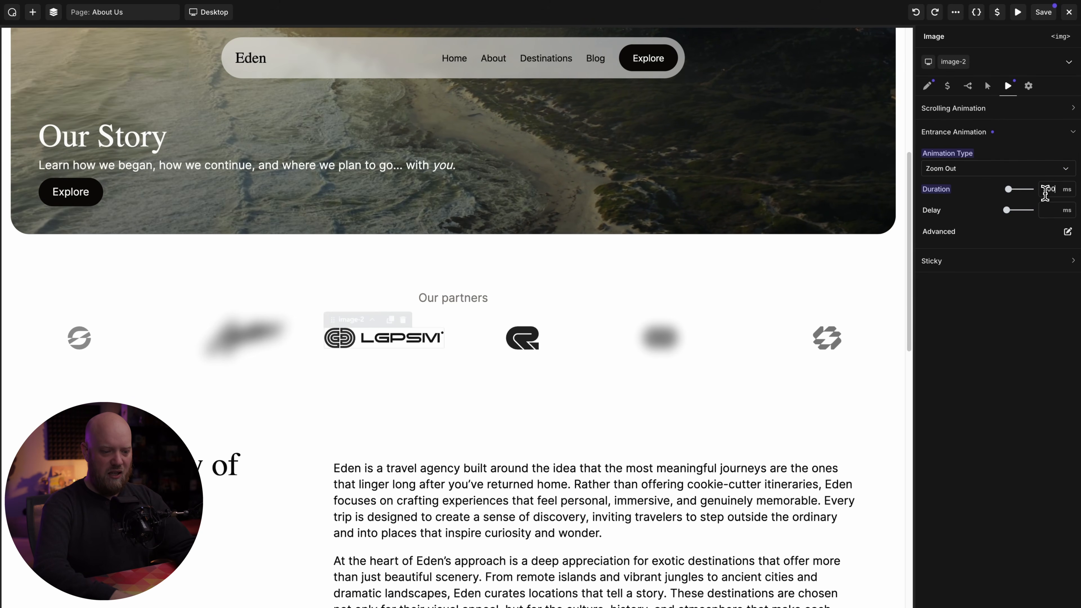
text(0)
scroll(659, 229, up, 2)
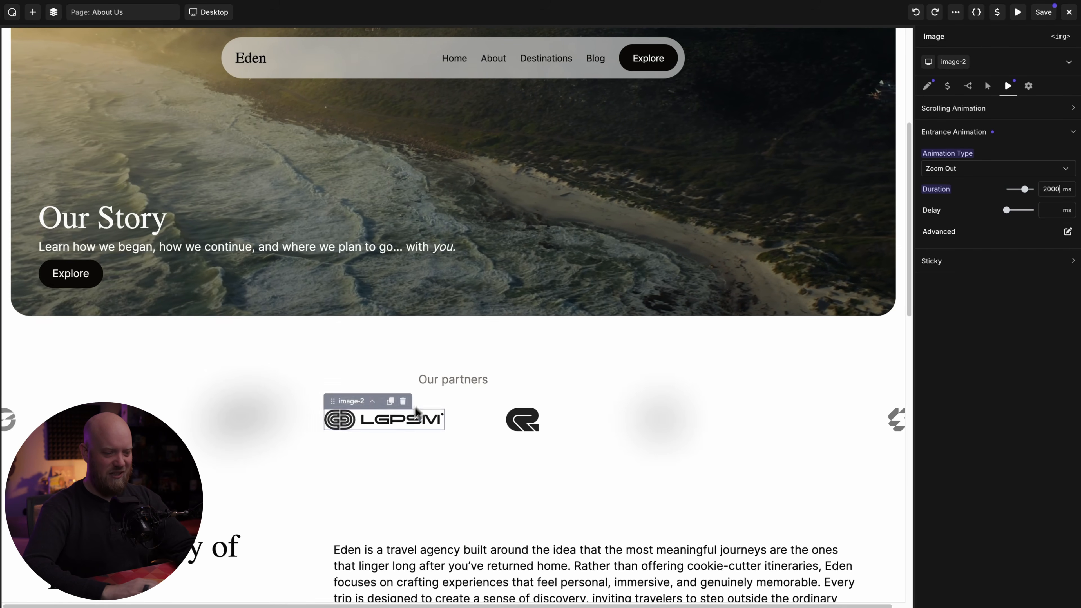
scroll(415, 412, down, 2)
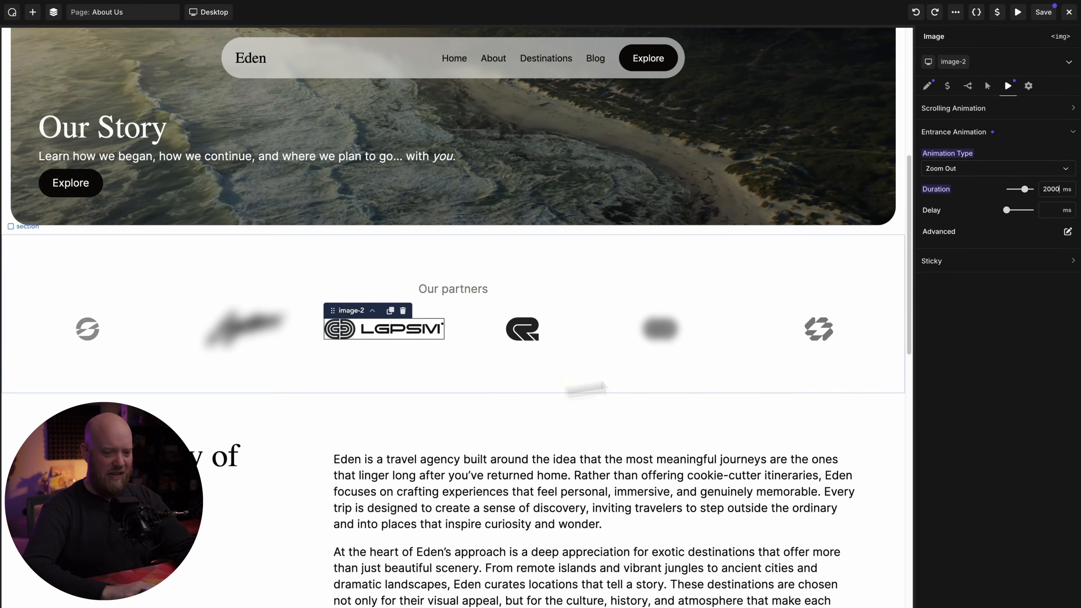
Set the LGPSM logo's advanced entrance animation offset to 500 px and preview the zoom from the top of the page
click(1067, 231)
drag(1036, 252, 762, 117)
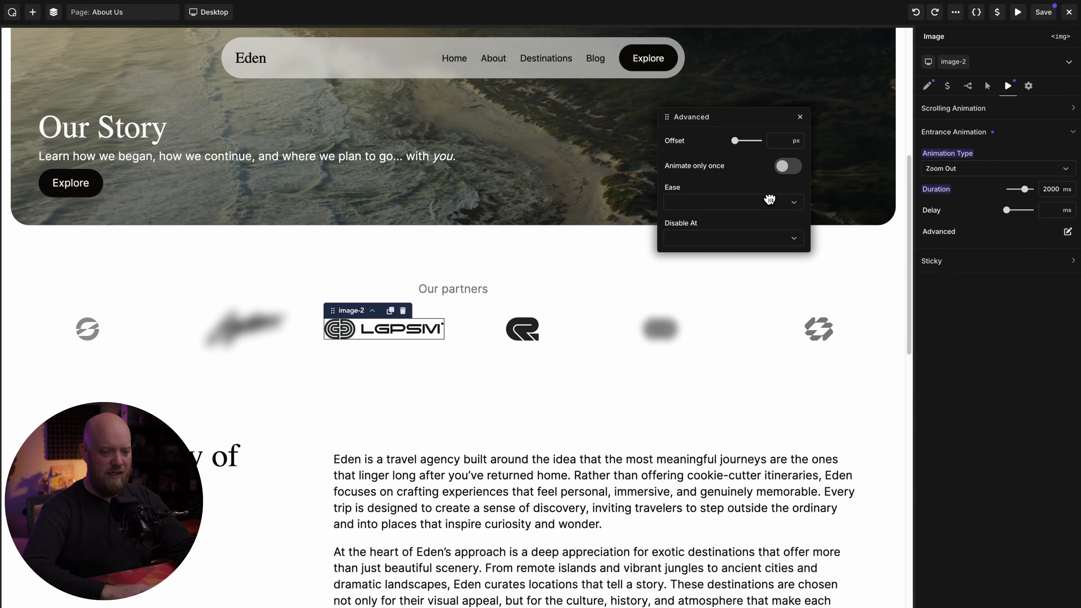
click(767, 239)
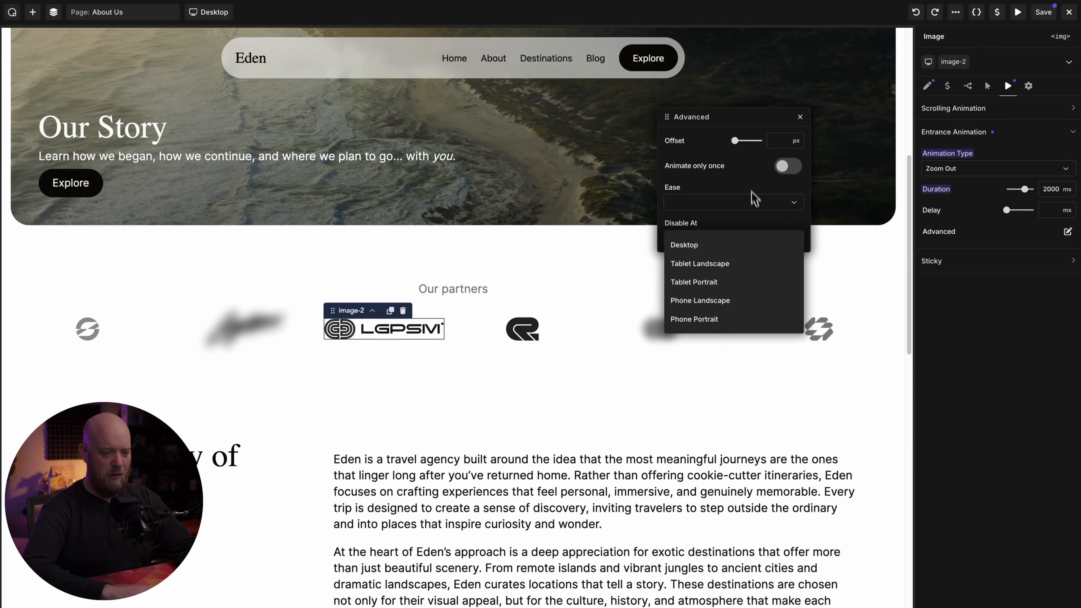
click(749, 175)
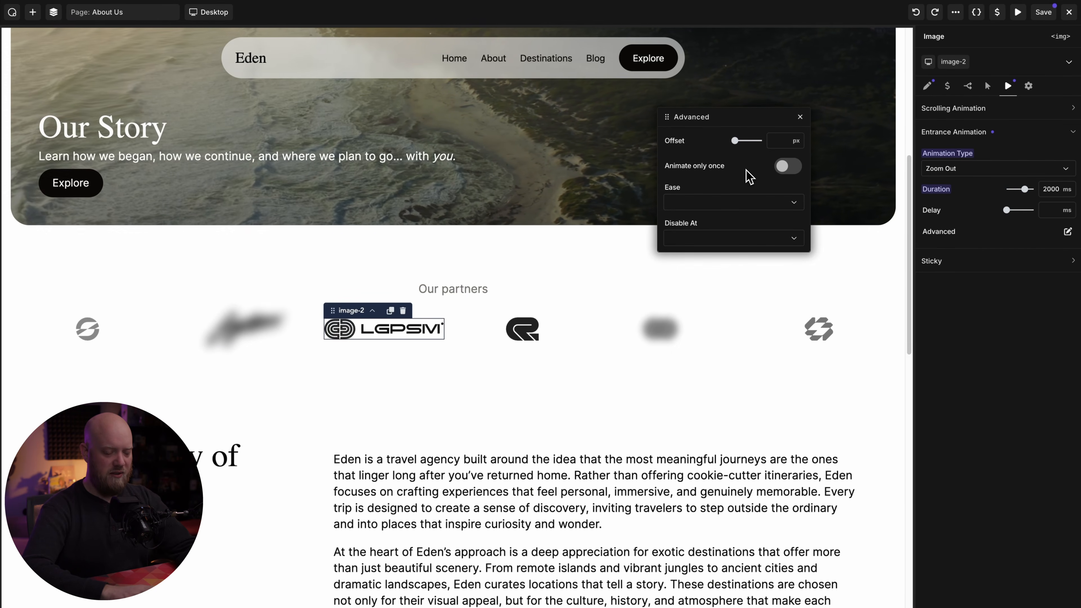
click(774, 137)
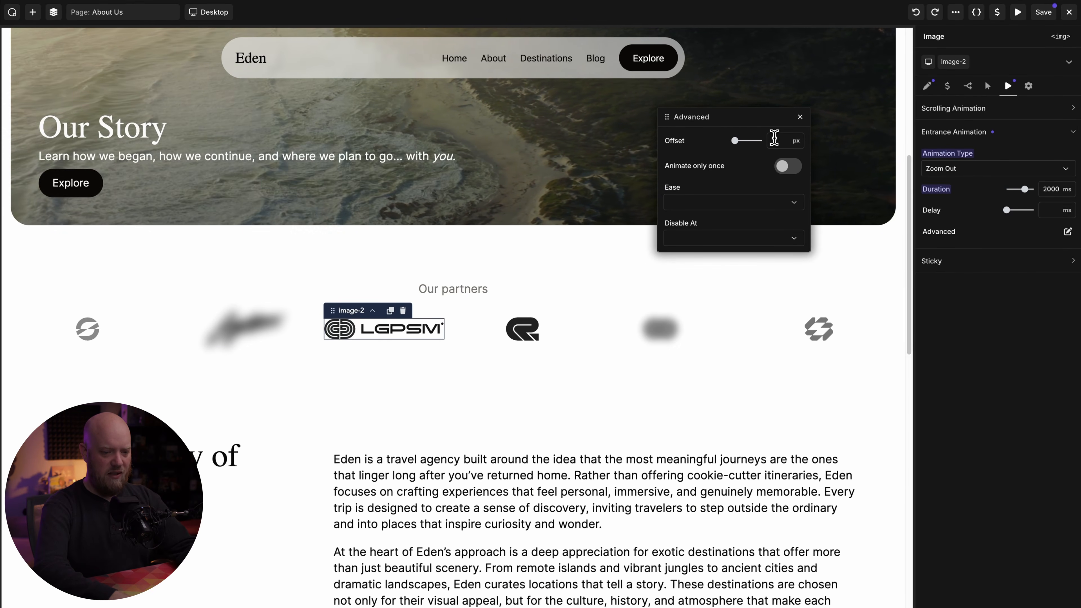
text(500)
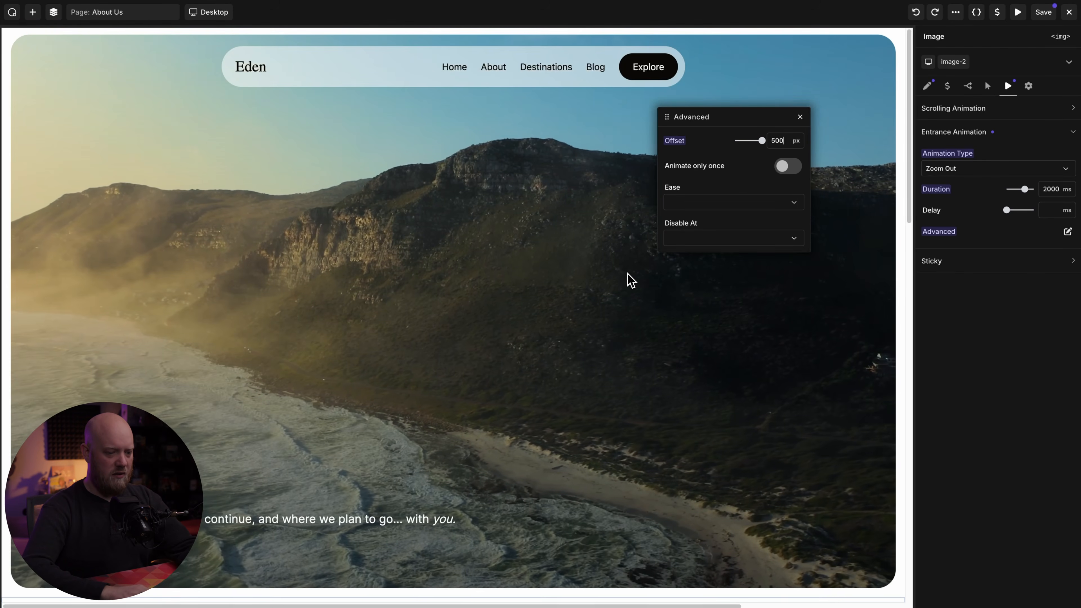
scroll(631, 281, down, 7)
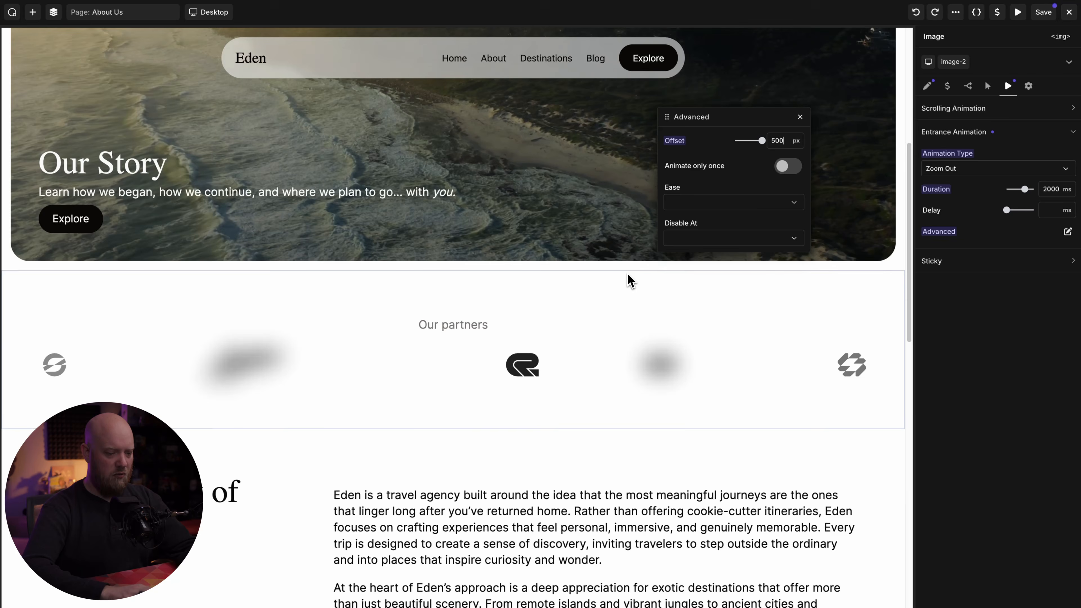
scroll(631, 280, down, 2)
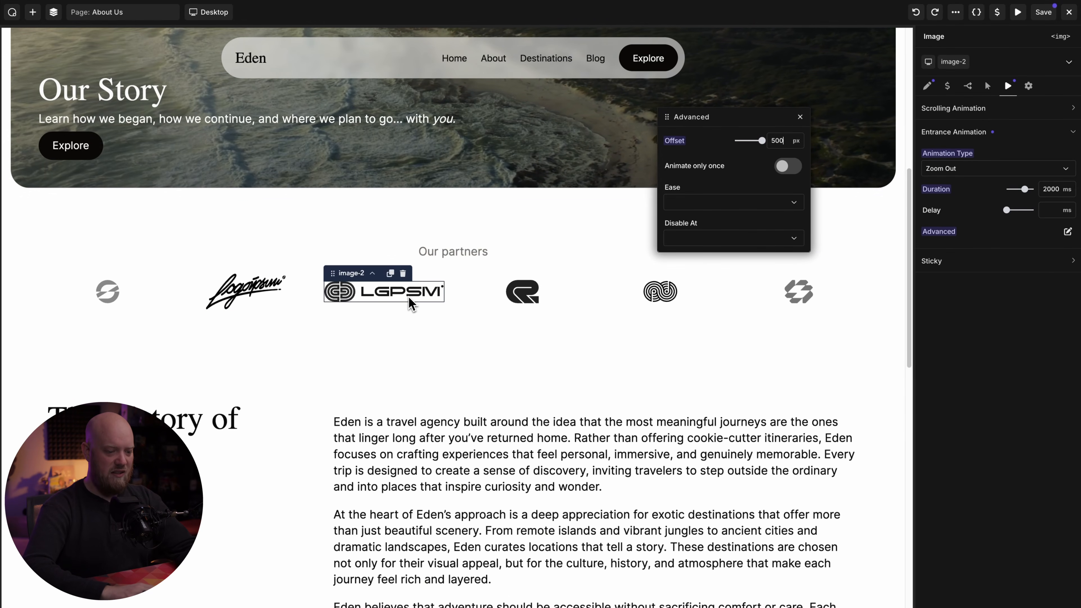
Give the fourth partner logo a Flip Down entrance animation with a duration of 2000 ms
click(522, 291)
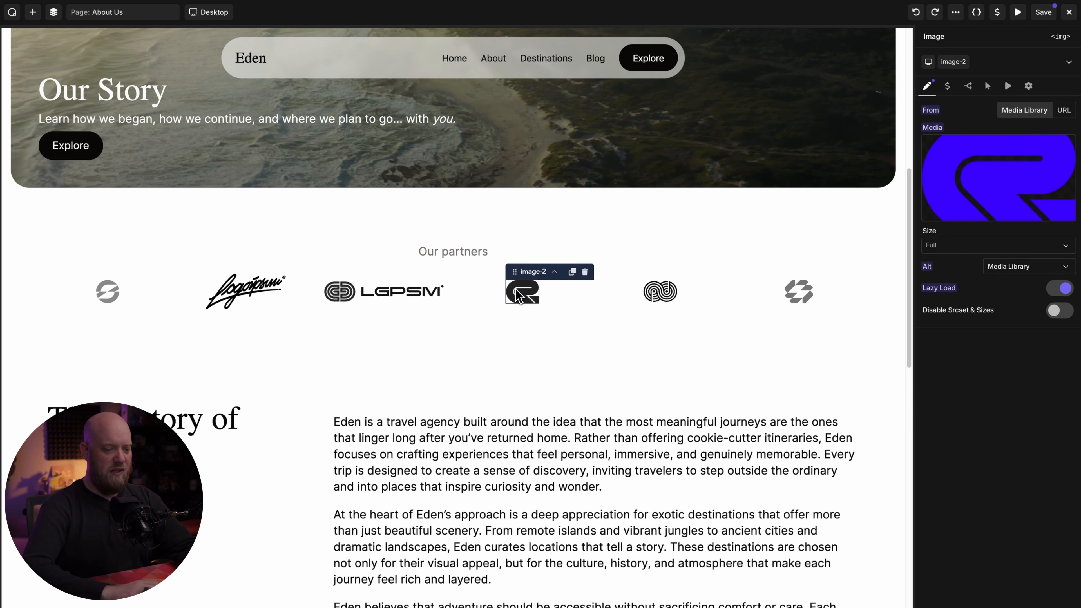
click(1009, 87)
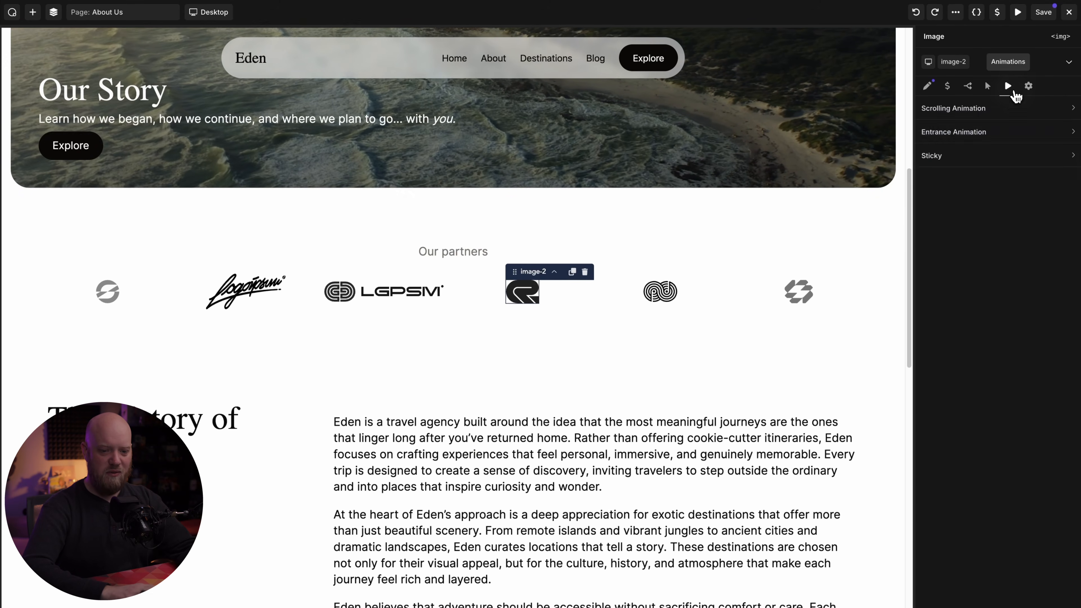
click(985, 170)
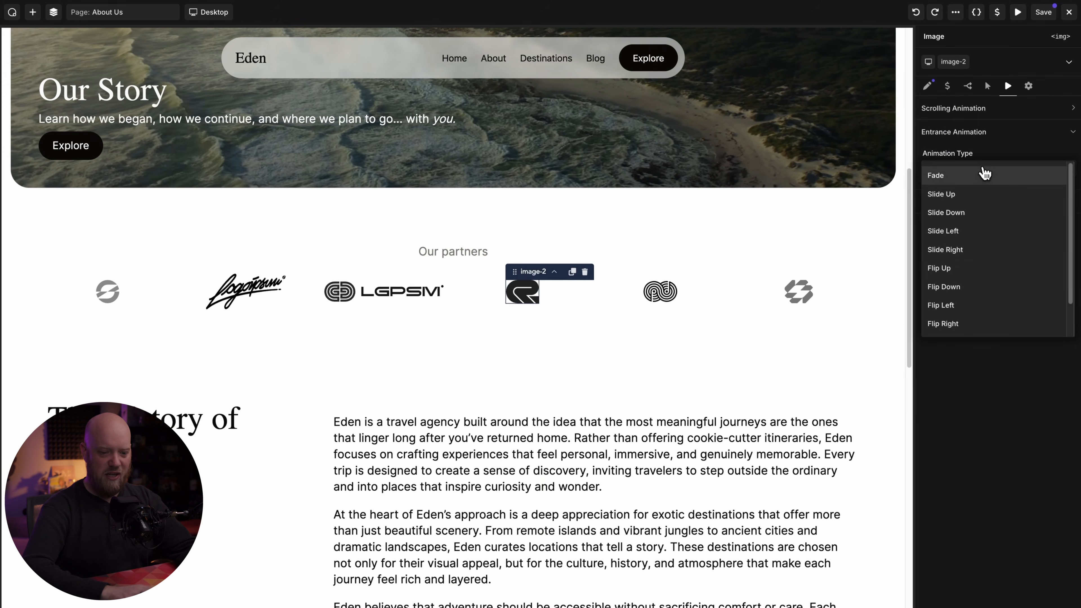
scroll(984, 281, down, 2)
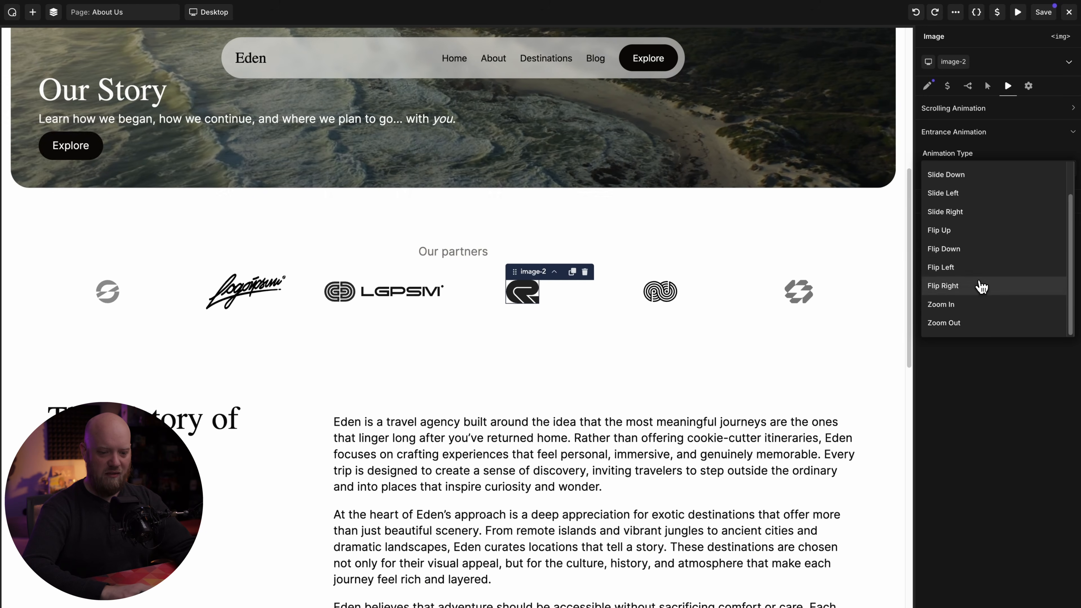
click(973, 251)
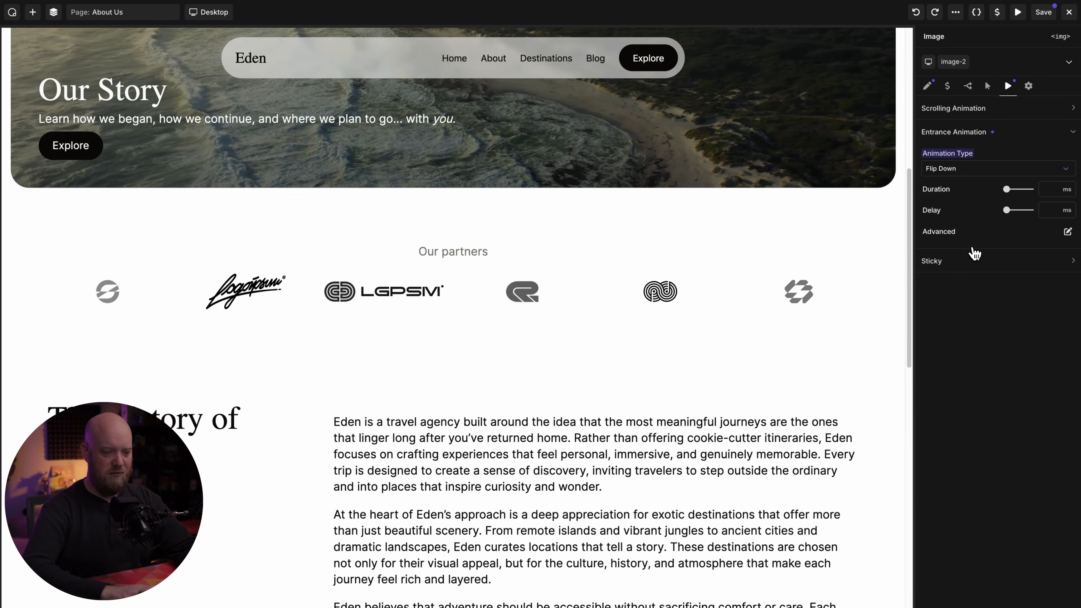
text(200)
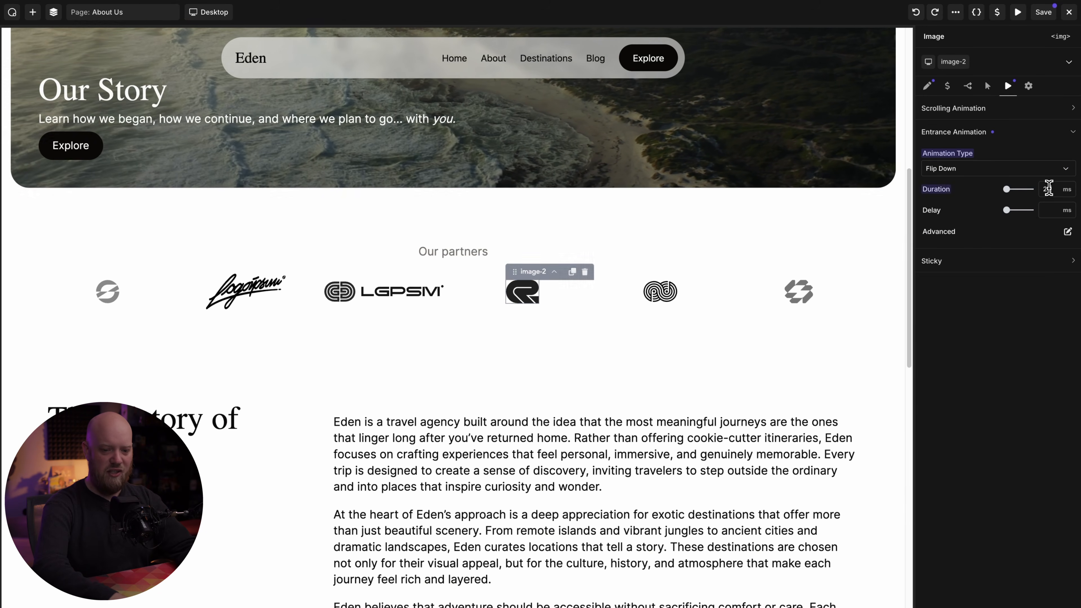
text(0)
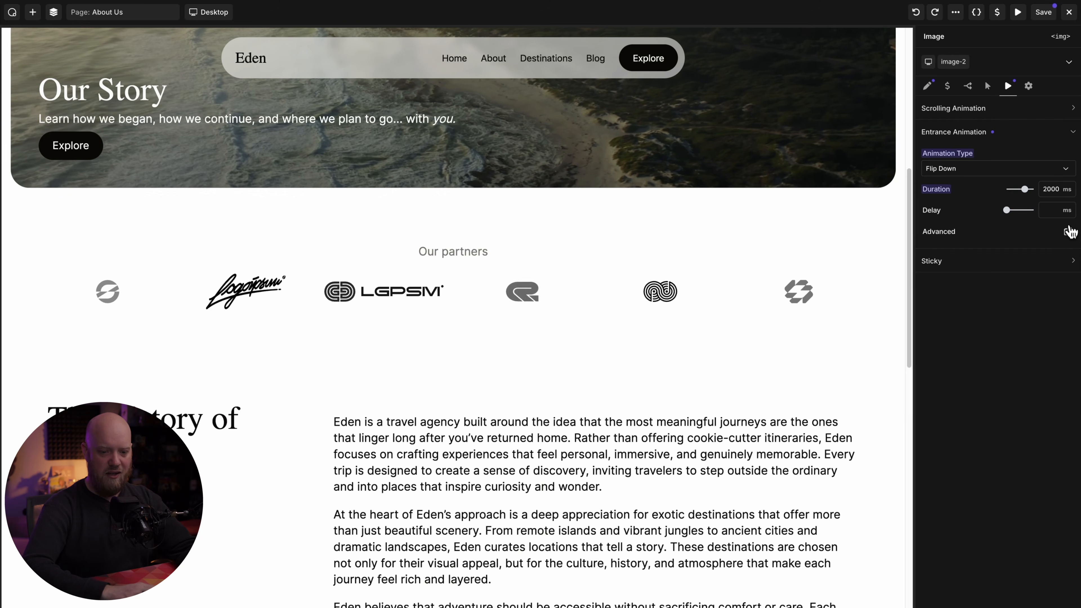
Set the fourth logo's advanced entrance animation offset to 500 px and preview the flip from the top of the page
click(1068, 232)
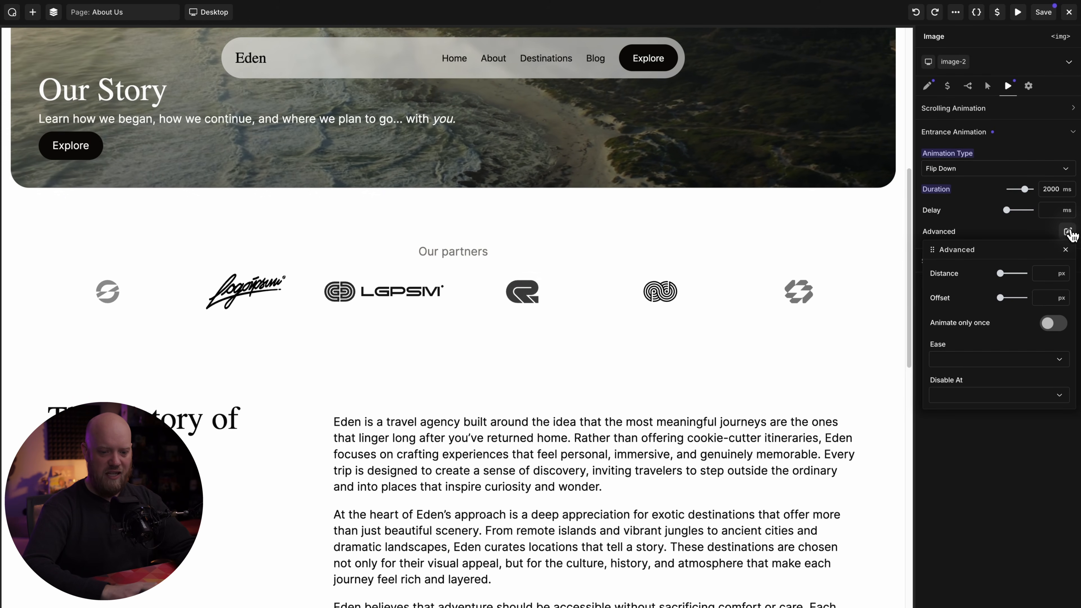
click(1039, 295)
text(500)
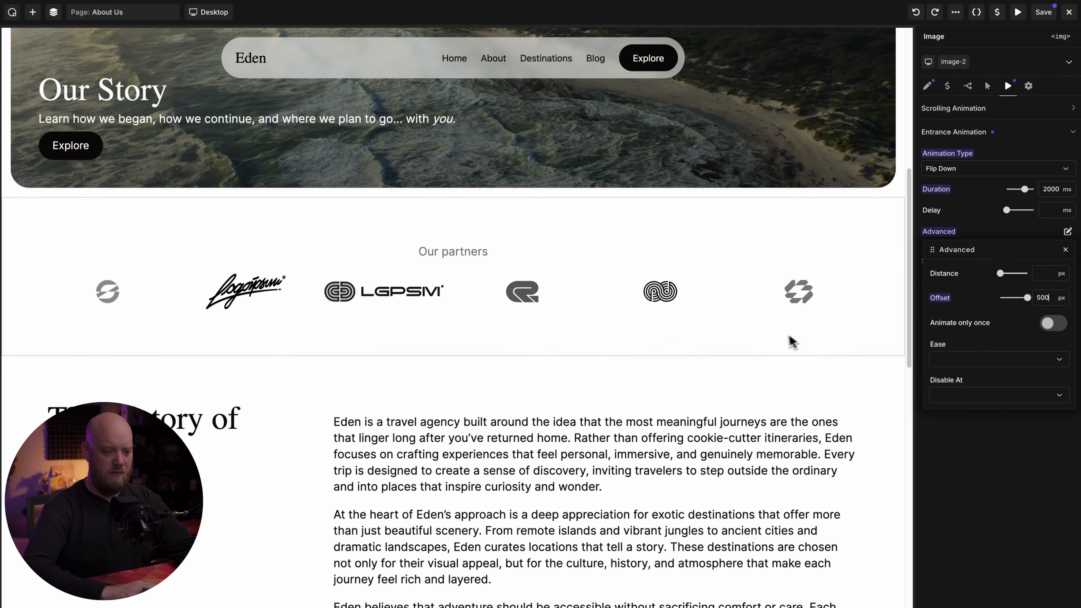
scroll(782, 343, up, 7)
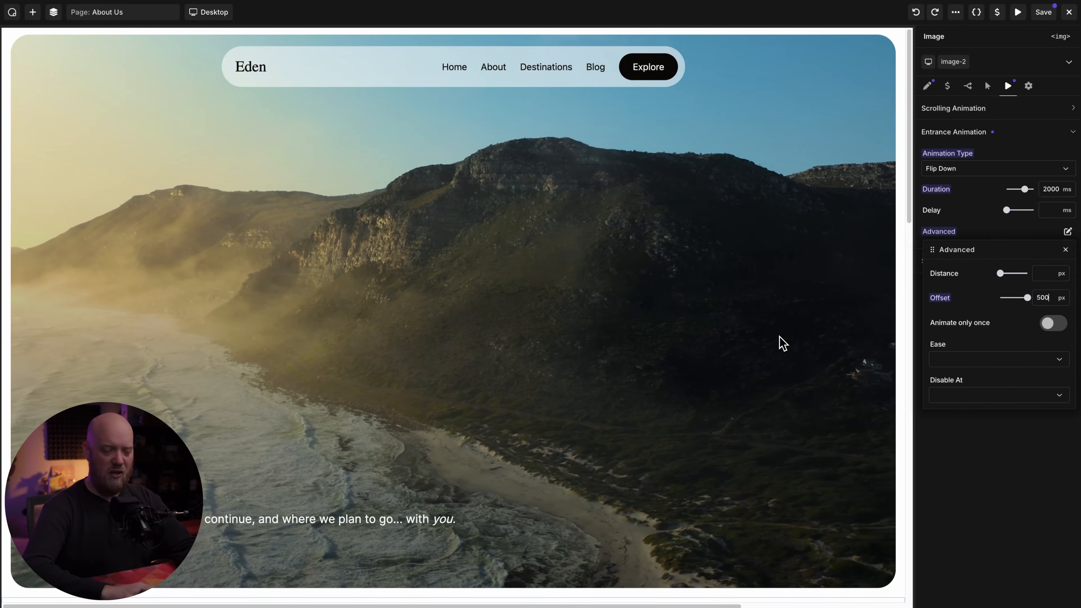
scroll(783, 344, down, 7)
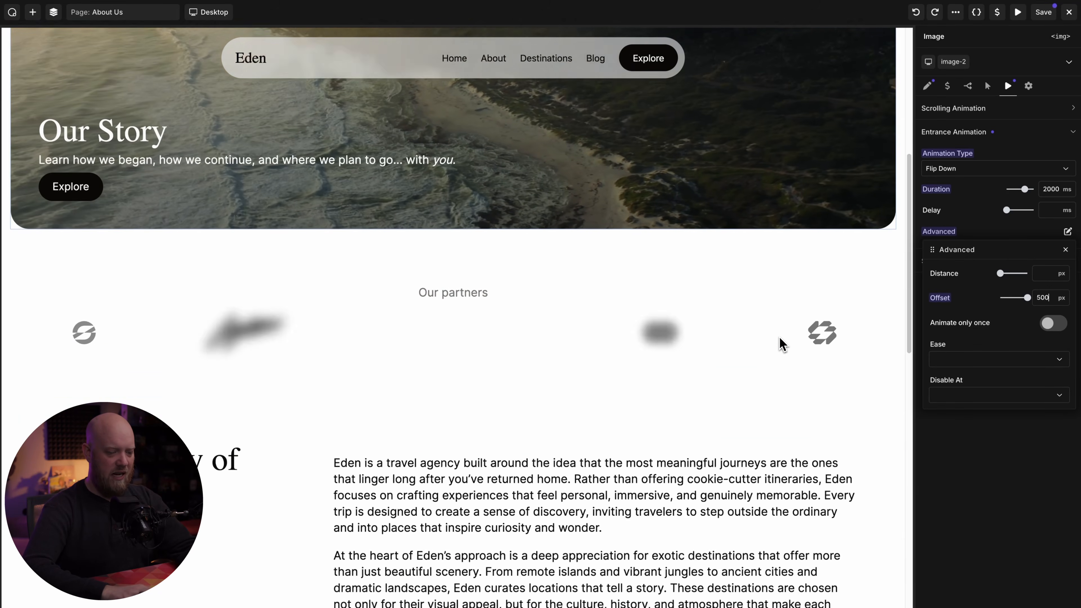
scroll(783, 343, down, 1)
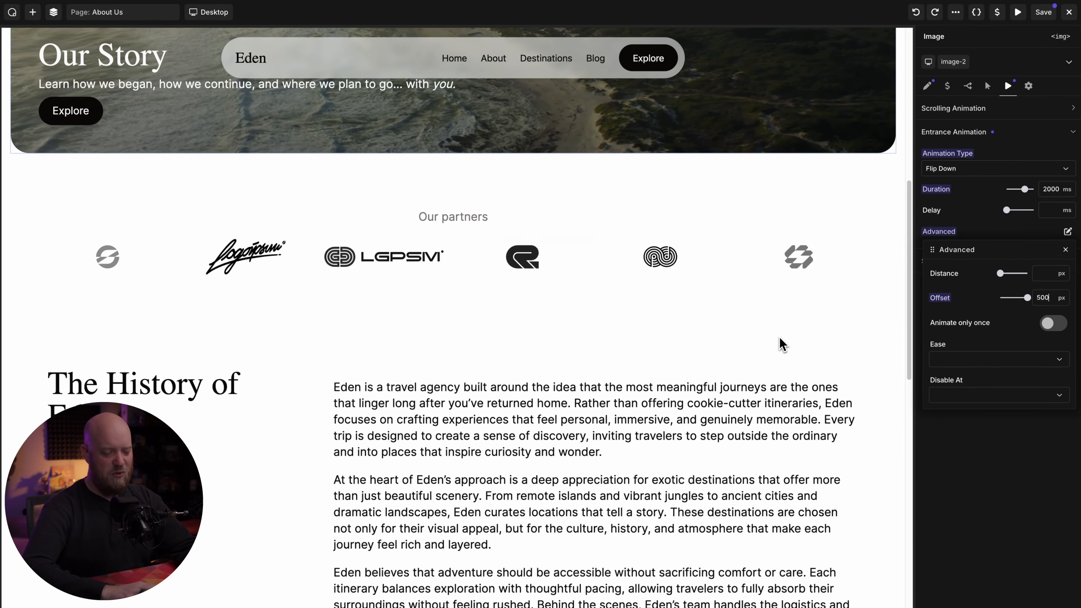